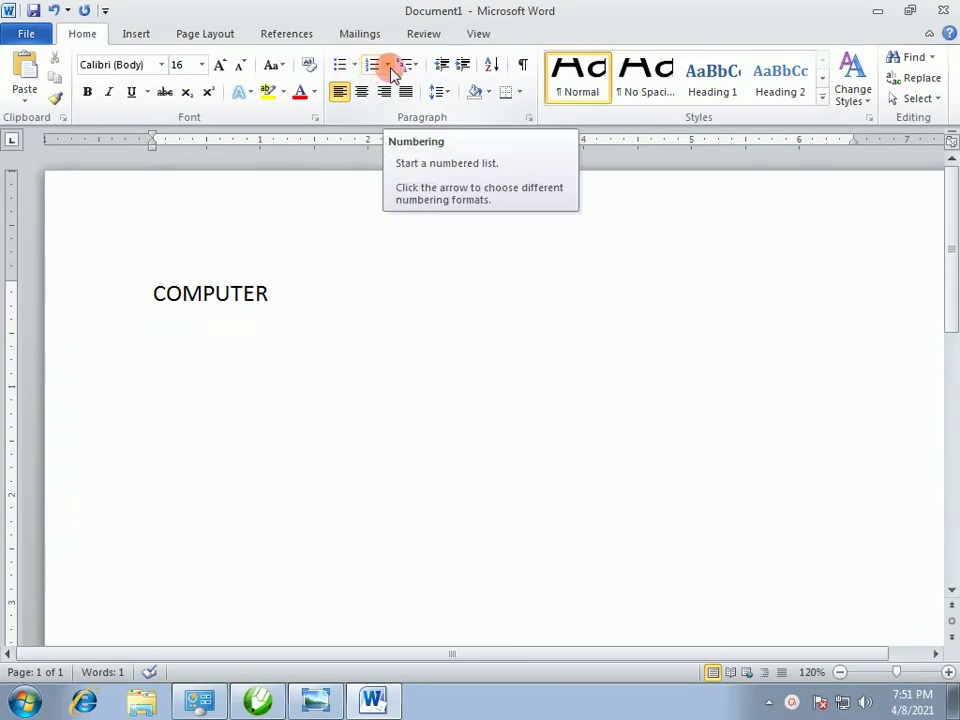
- Number COMPUTER, FUNDAMENTAL and EDUCATION in the 1. 2. 3. format and drop the empty fourth item
click(389, 66)
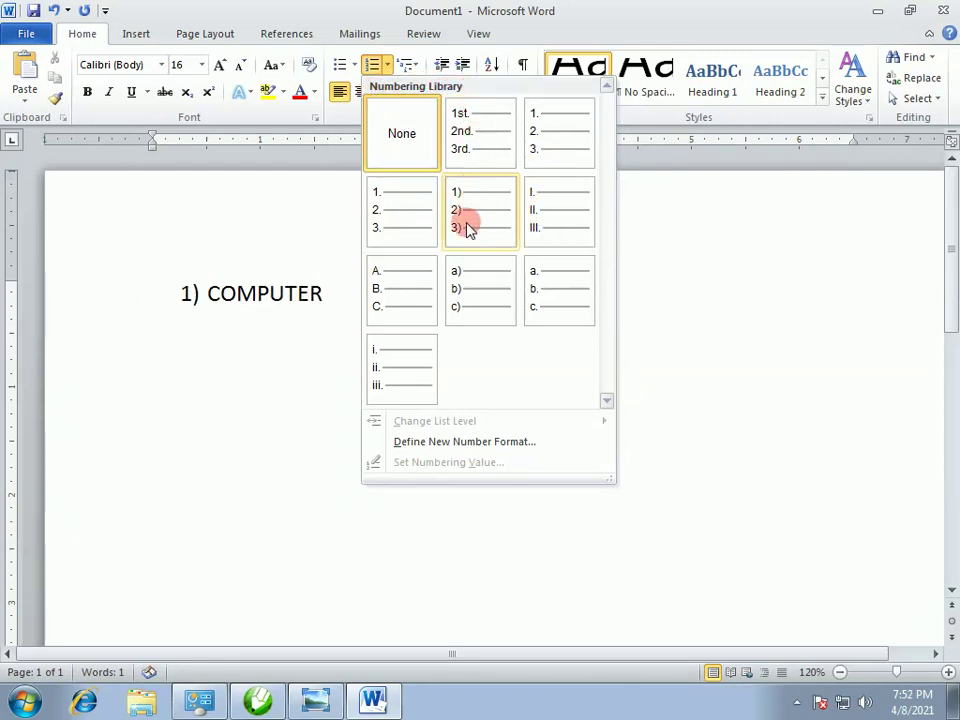
click(386, 217)
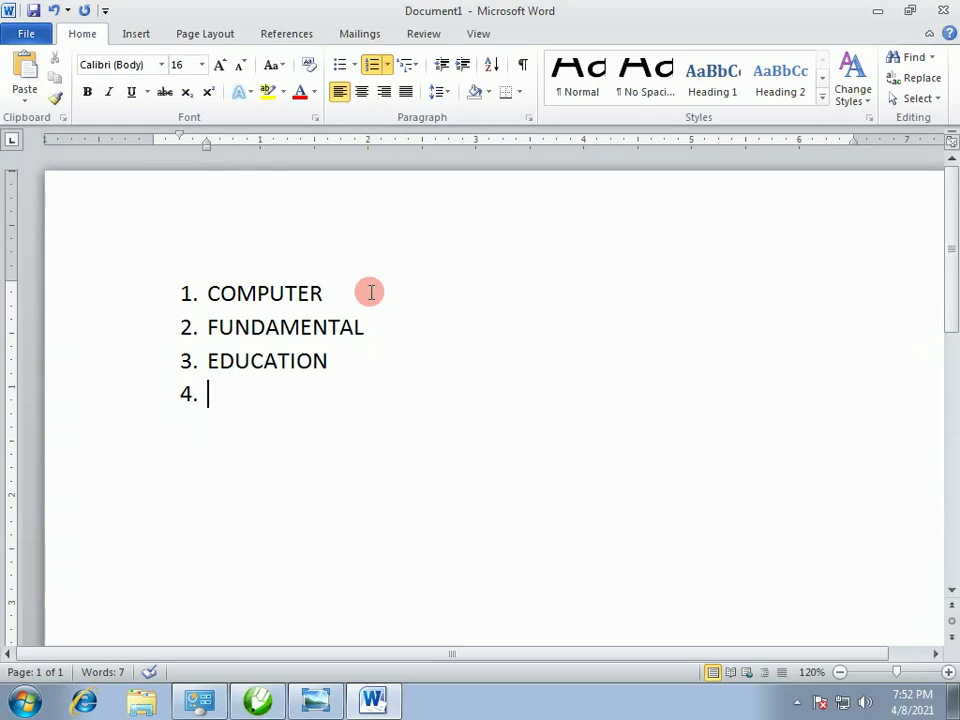
key(Return)
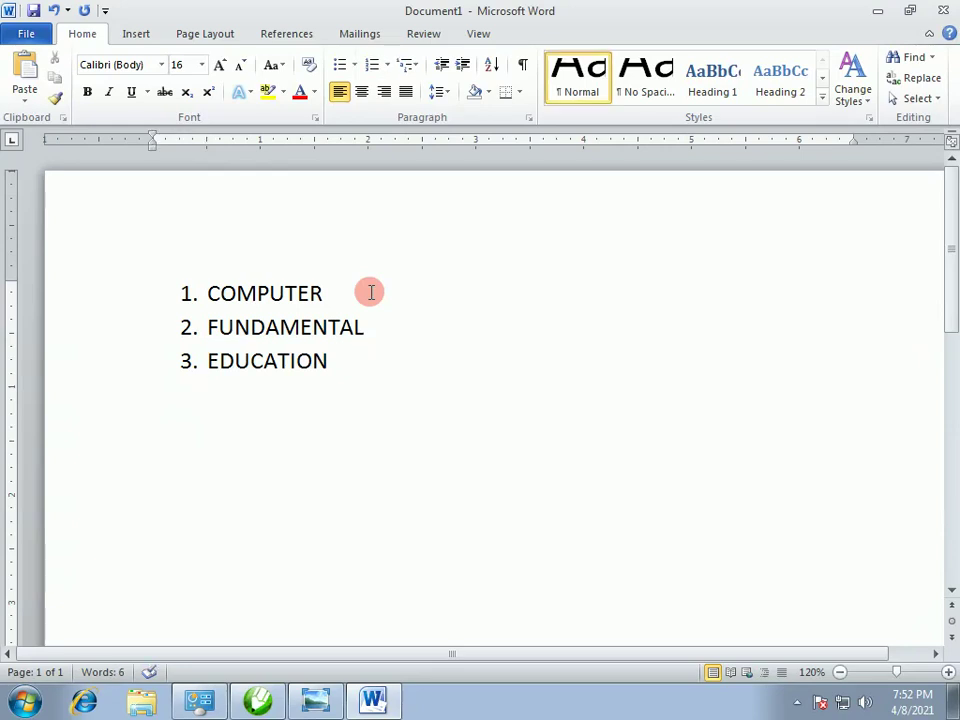
key(BackSpace)
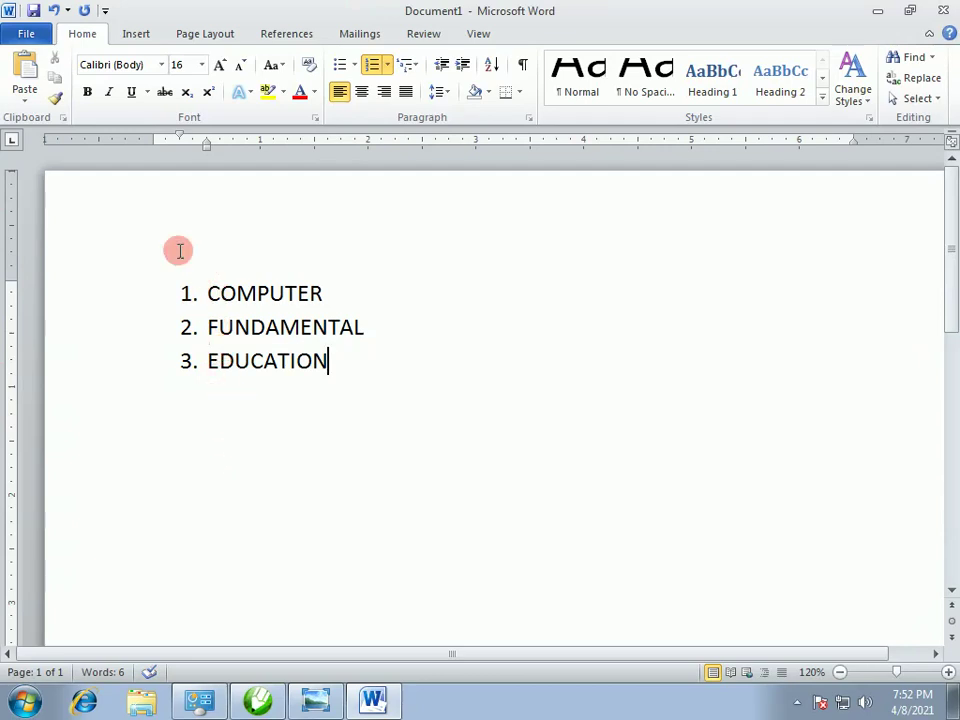
- Select the three list lines and set their numbering to None
drag(210, 284, 302, 361)
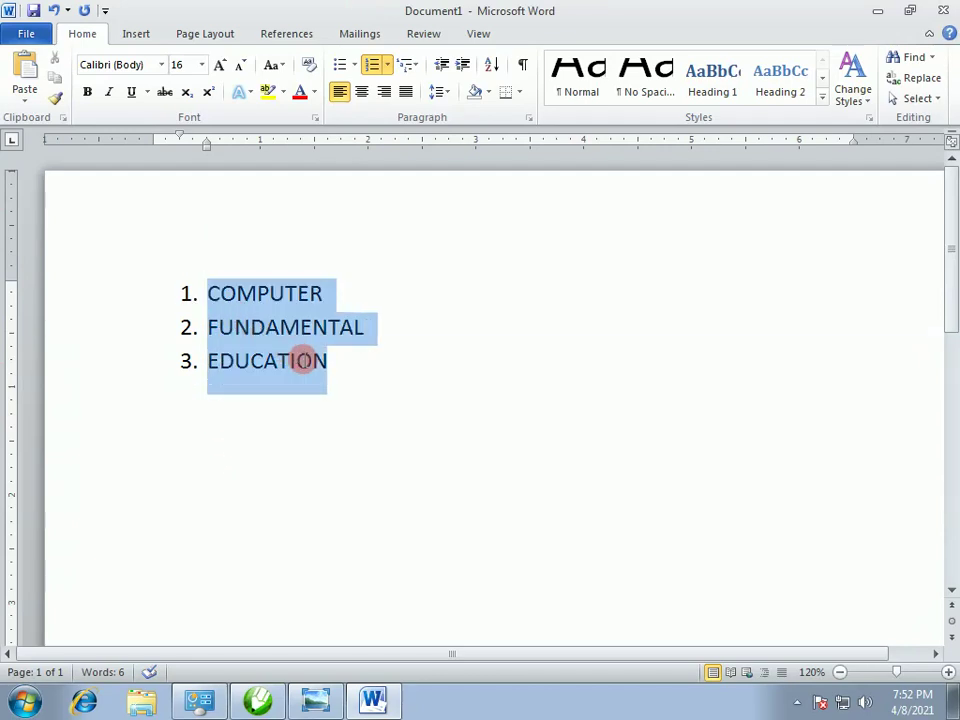
click(389, 65)
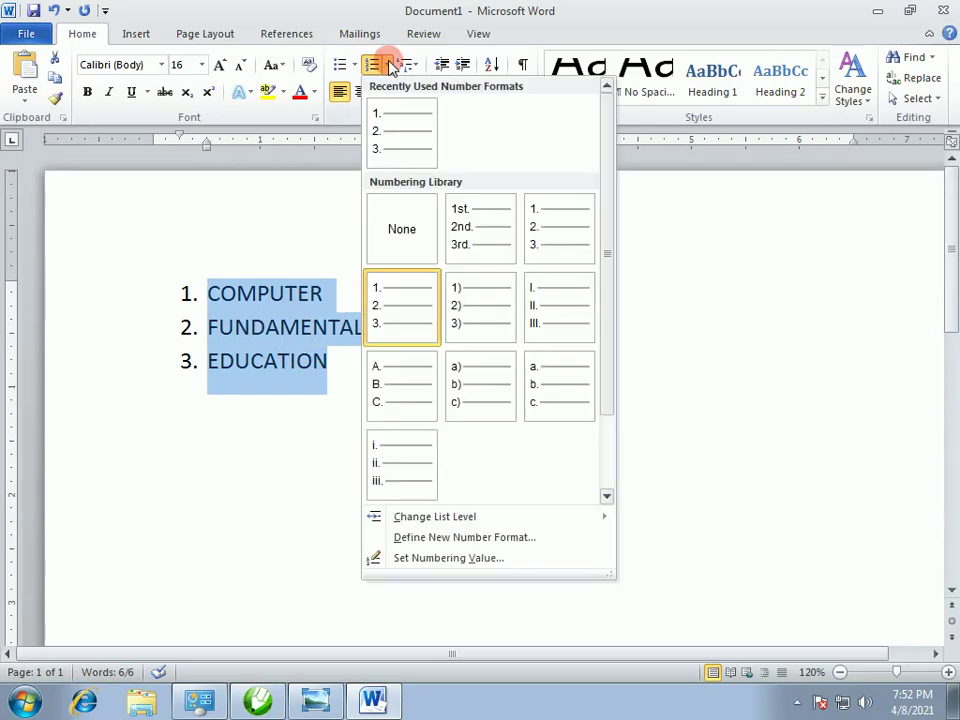
click(413, 232)
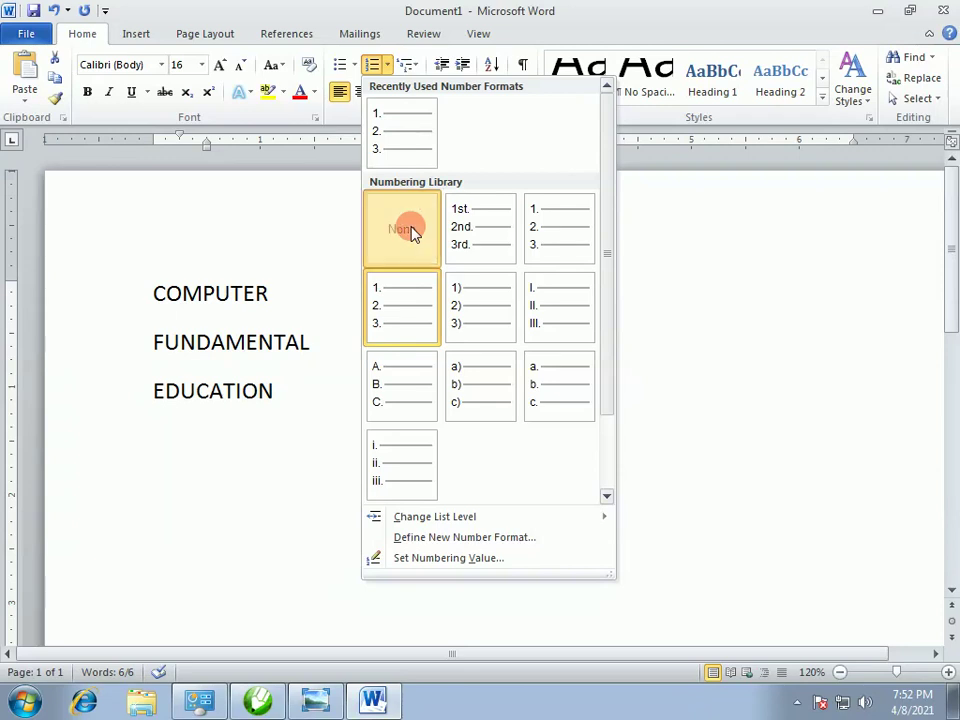
- Restore the 1. 2. 3. numbering, undoing it once and reapplying it from the shortcut menu
click(388, 66)
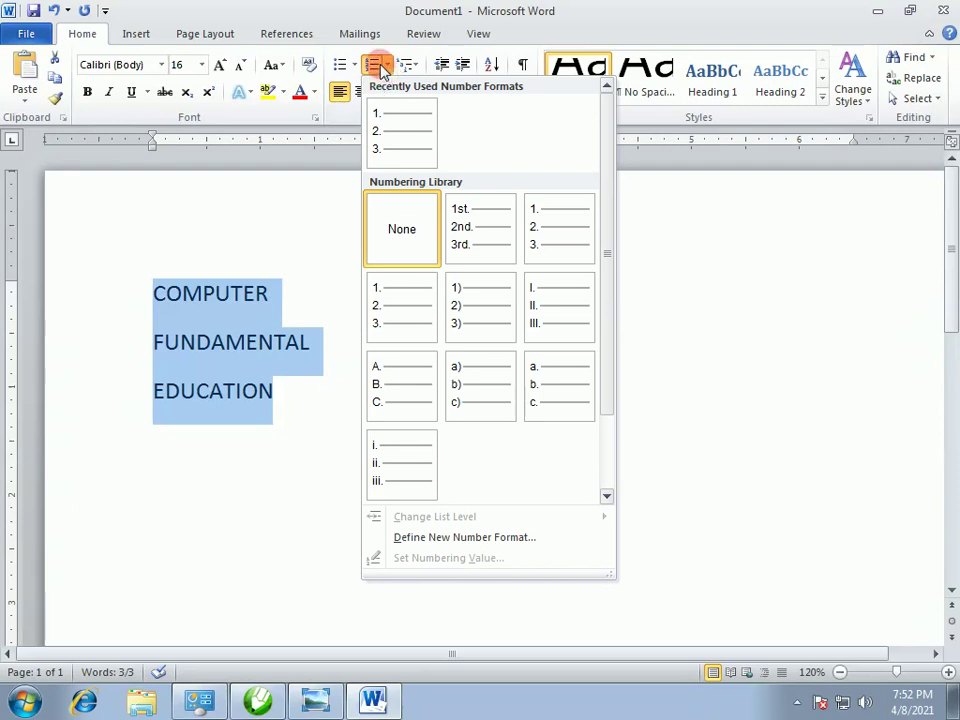
click(375, 64)
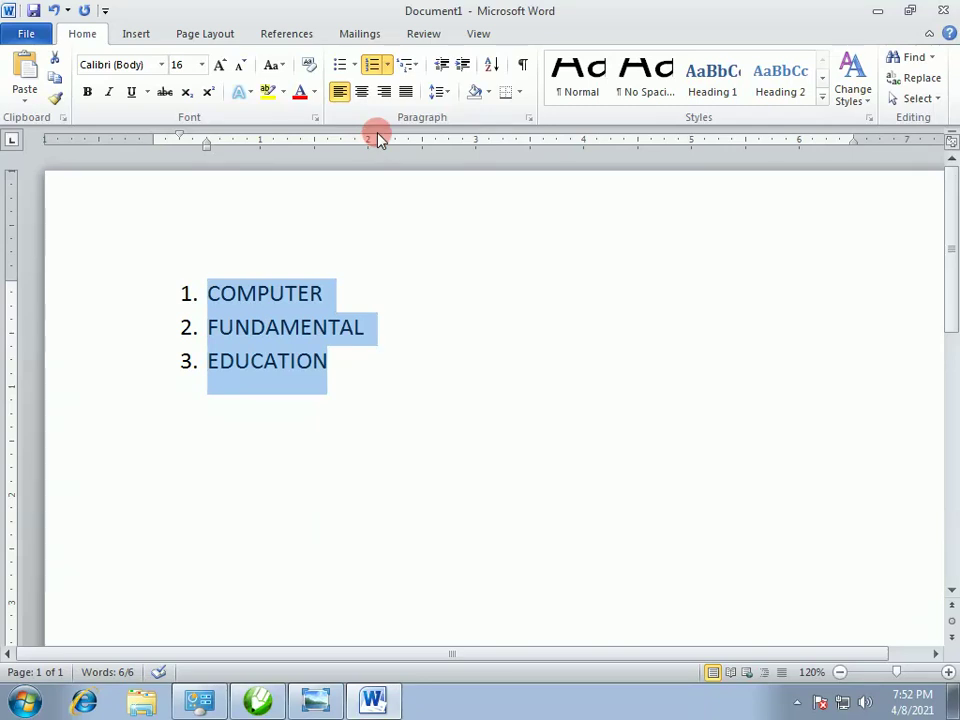
key(ctrl+z)
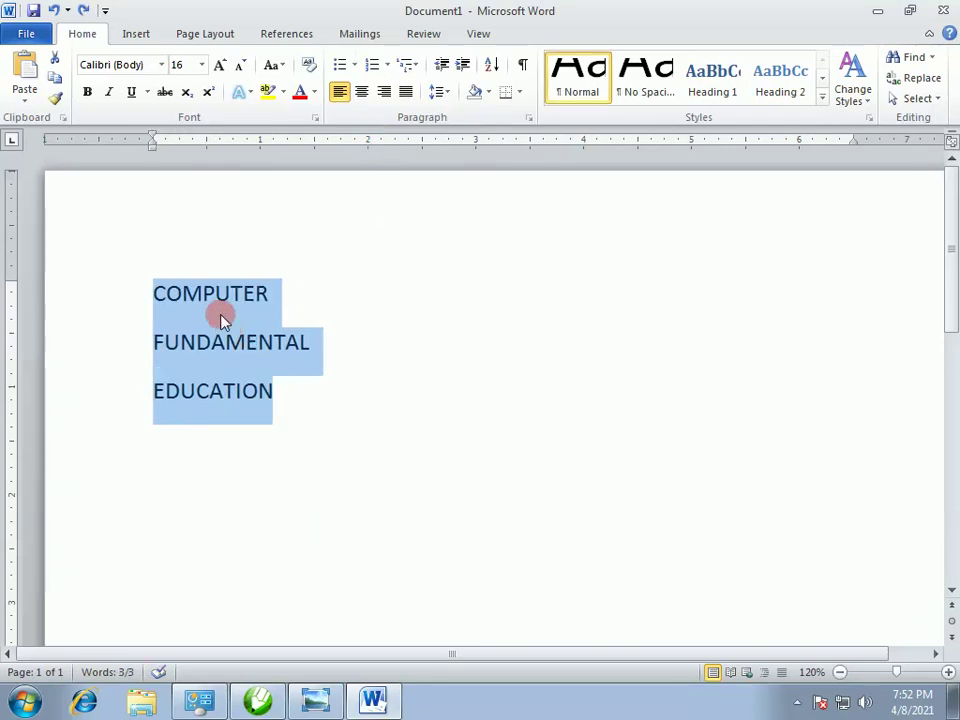
right_click(222, 318)
mouse_move(278, 478)
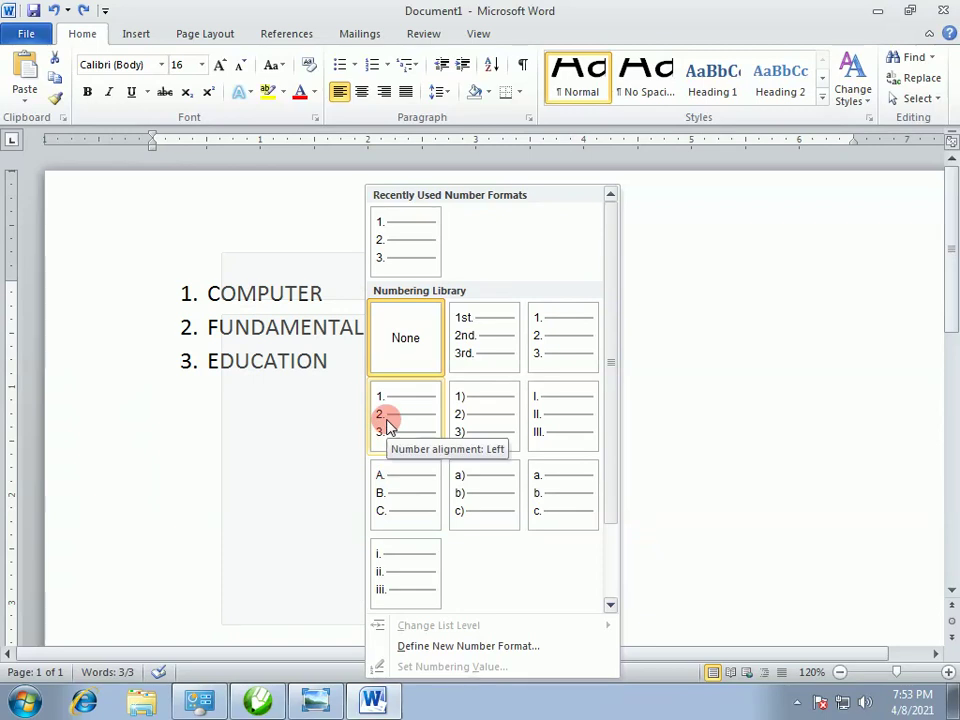
click(388, 425)
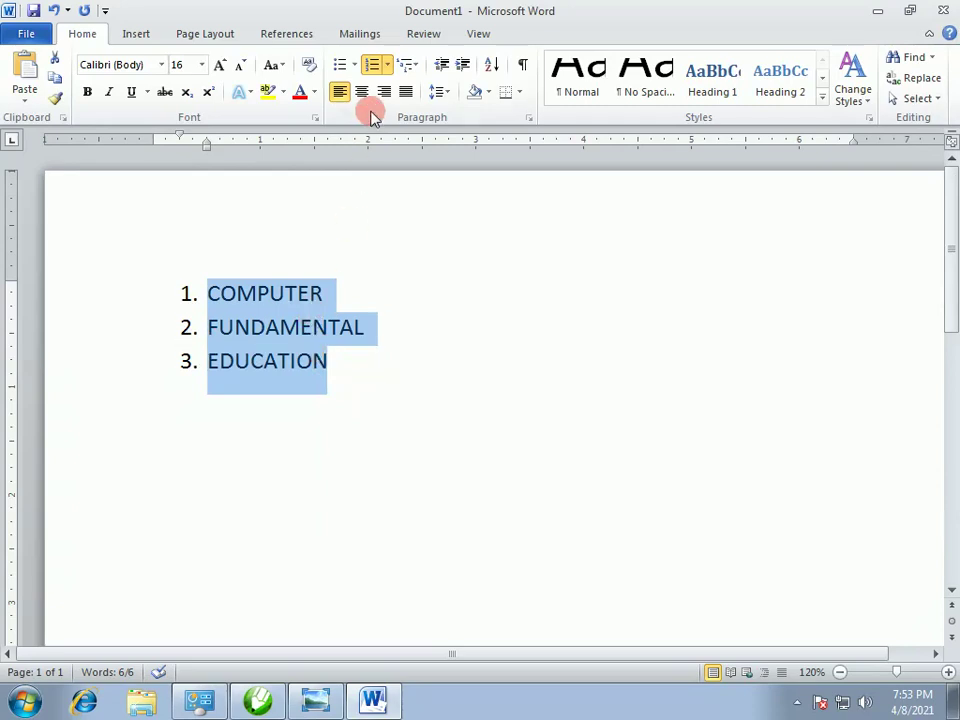
click(388, 65)
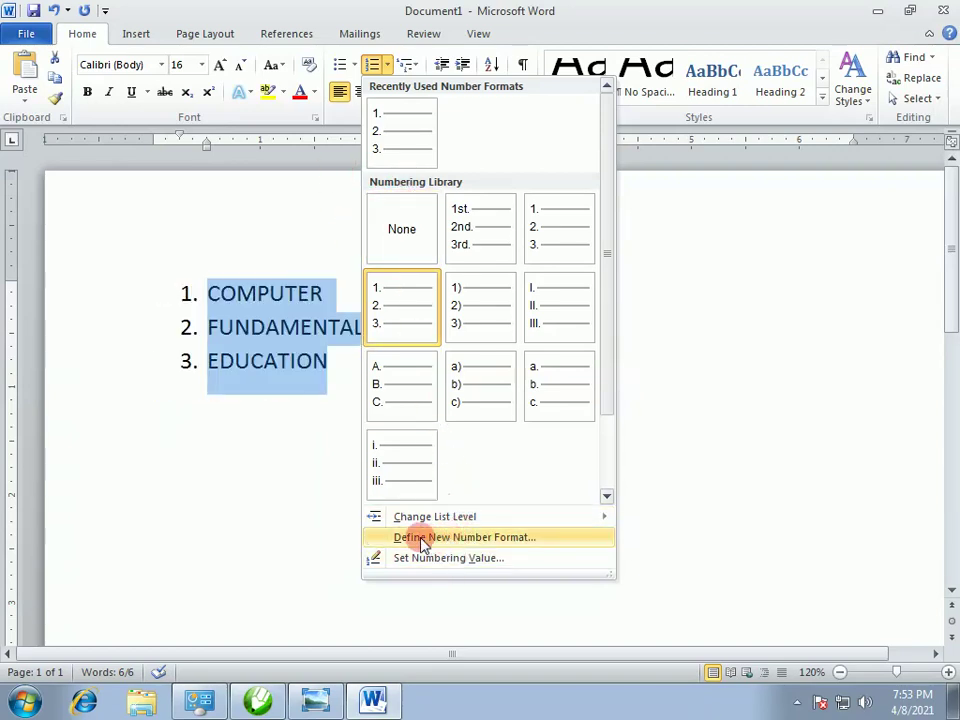
- Define a new number format keeping the 1, 2, 3 style and bring up its font settings
click(511, 540)
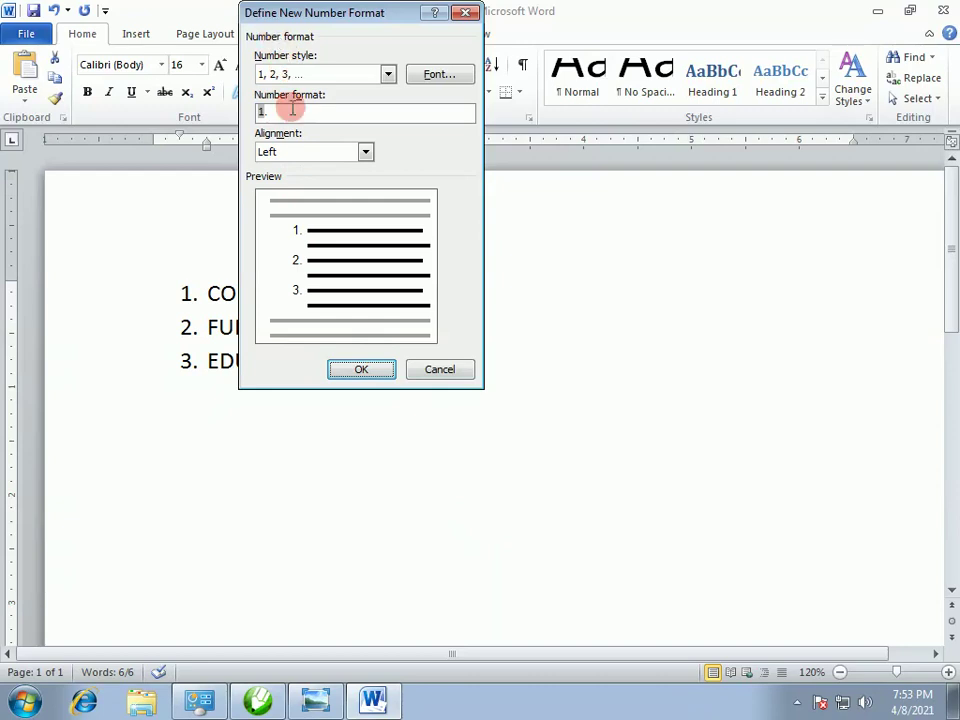
click(387, 74)
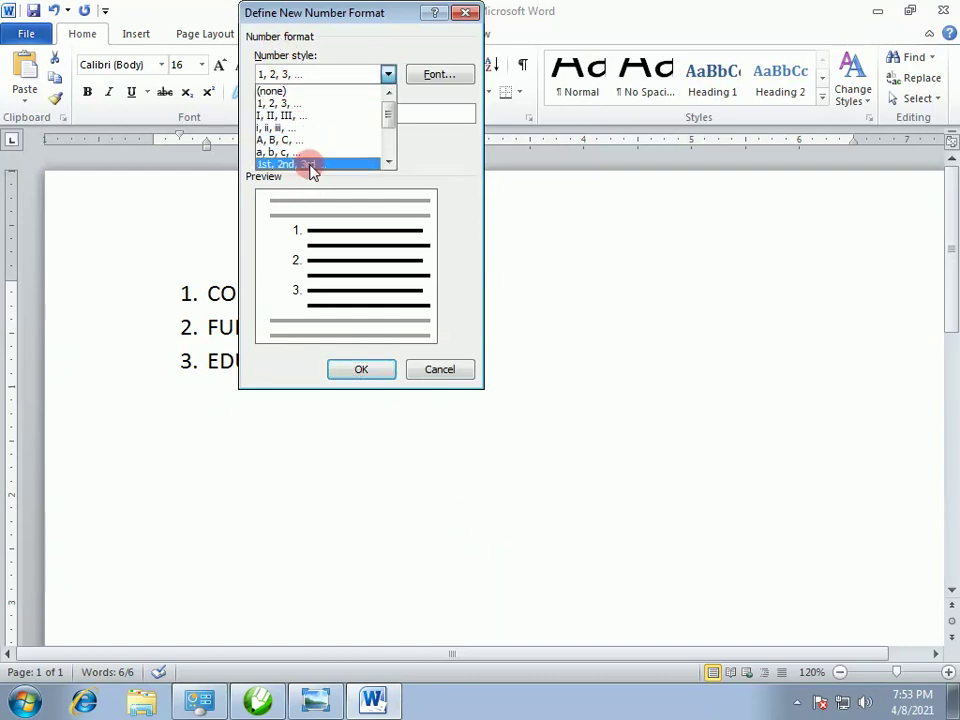
drag(388, 118, 388, 152)
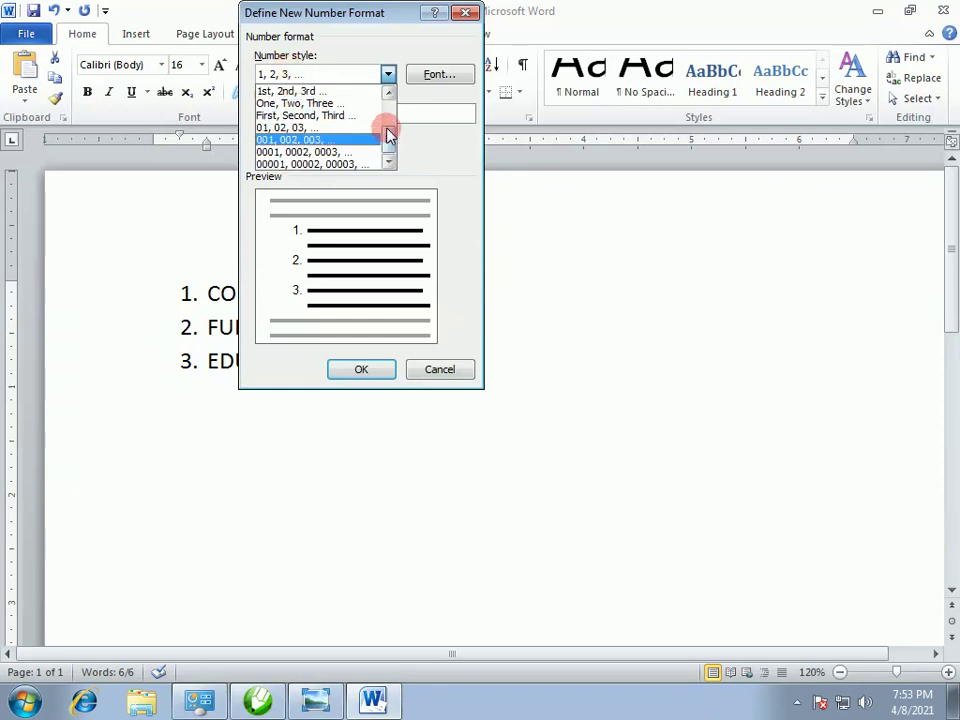
drag(388, 138, 388, 75)
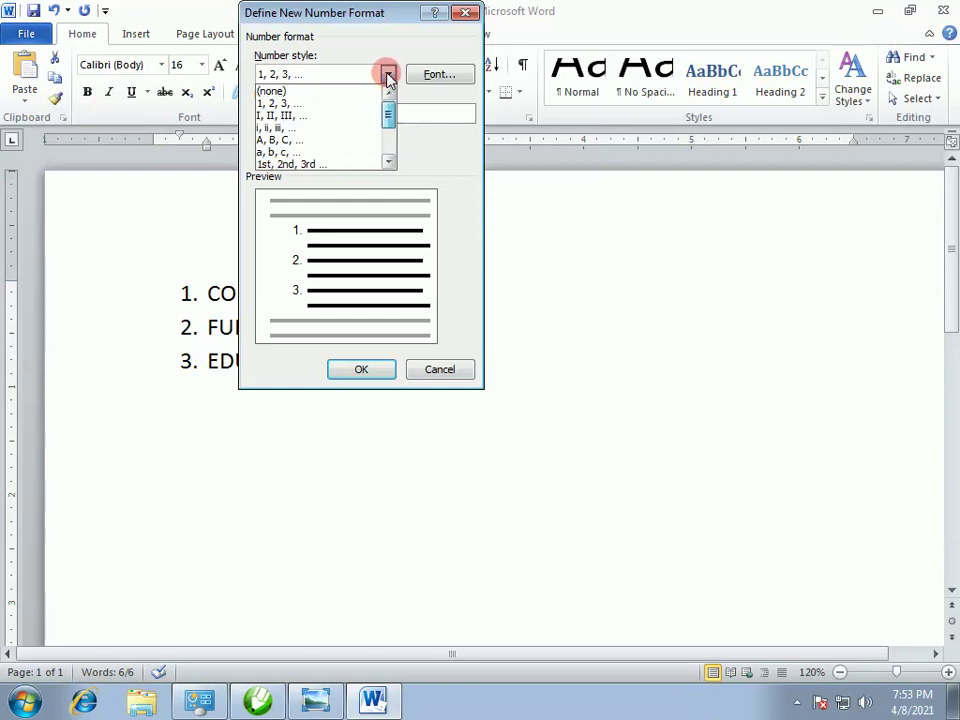
click(293, 104)
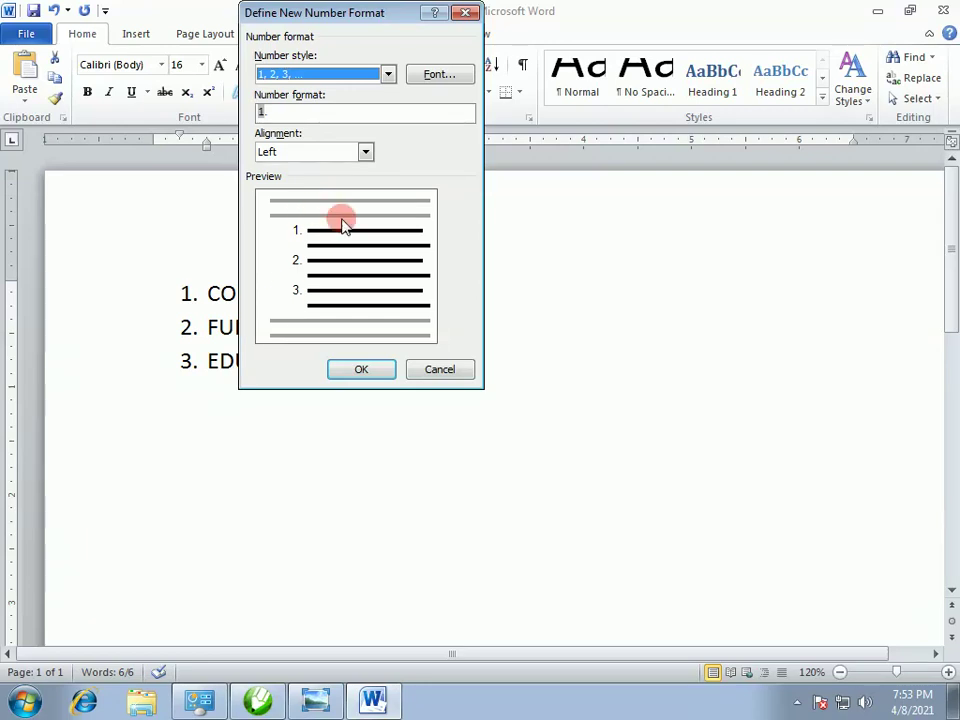
click(423, 78)
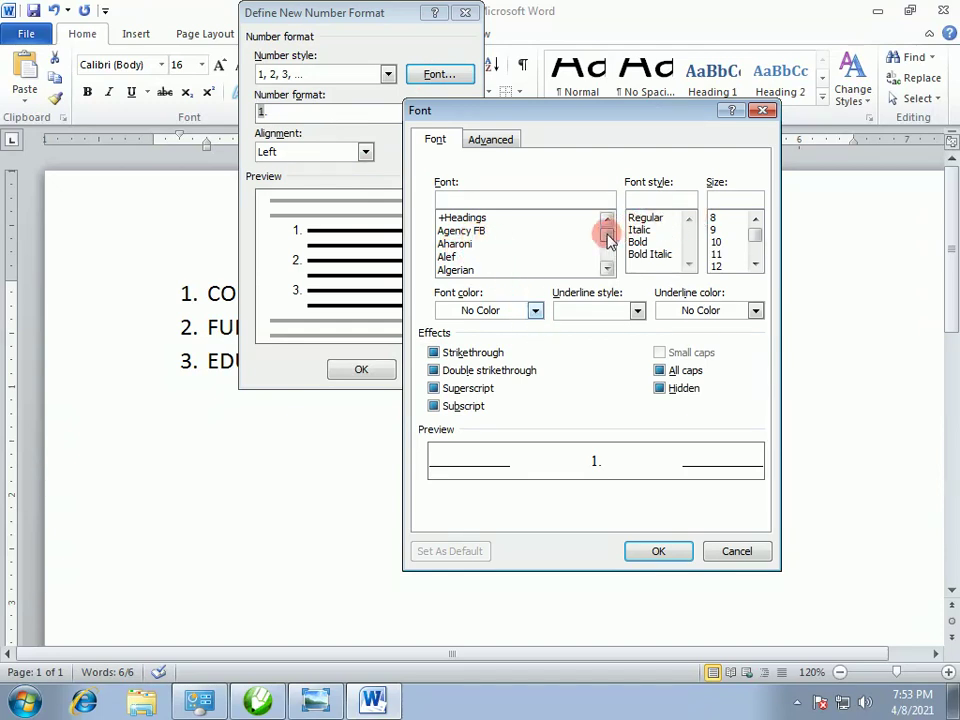
- Set the list number font to Arial Bold Italic, size 18
mouse_move(607, 238)
mouse_down()
mouse_move(607, 253)
mouse_move(607, 222)
mouse_up()
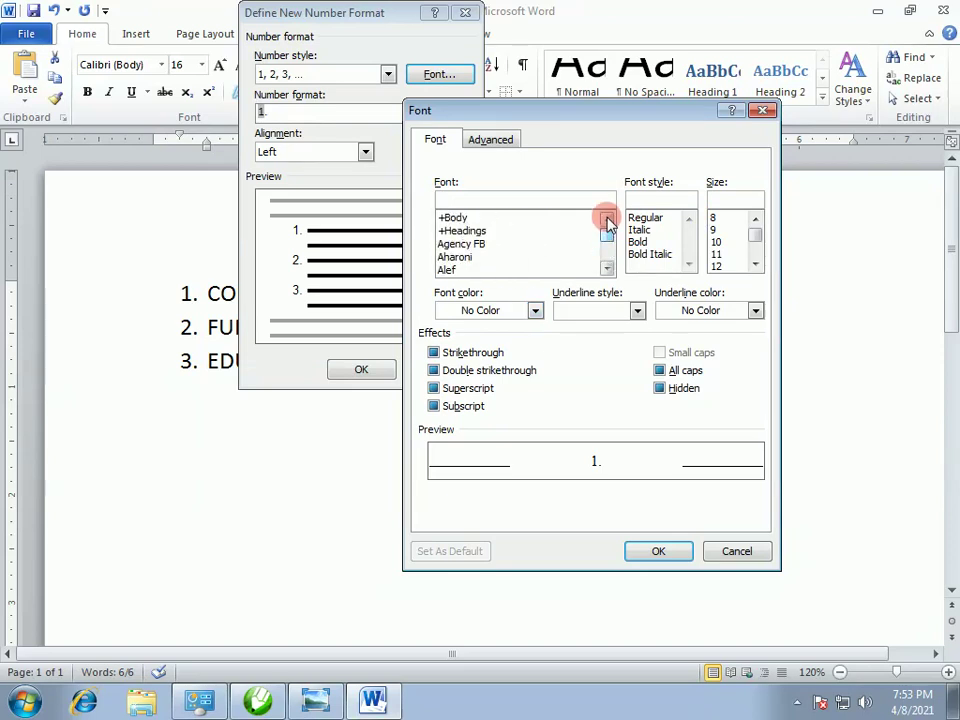
click(607, 269)
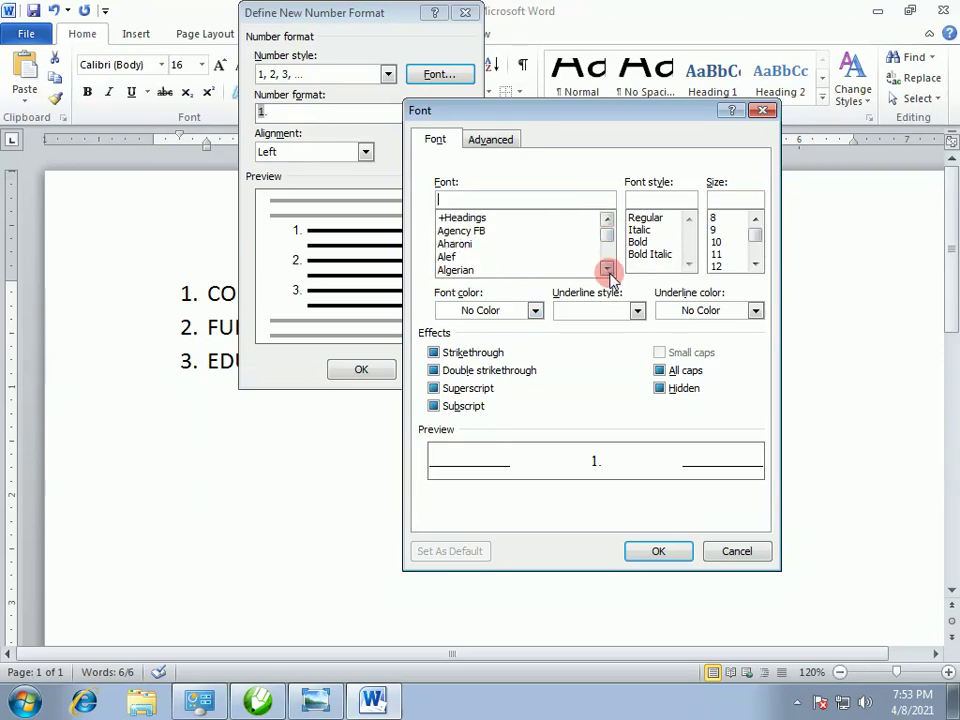
double_click(607, 269)
double_click(607, 269)
triple_click(607, 269)
triple_click(607, 269)
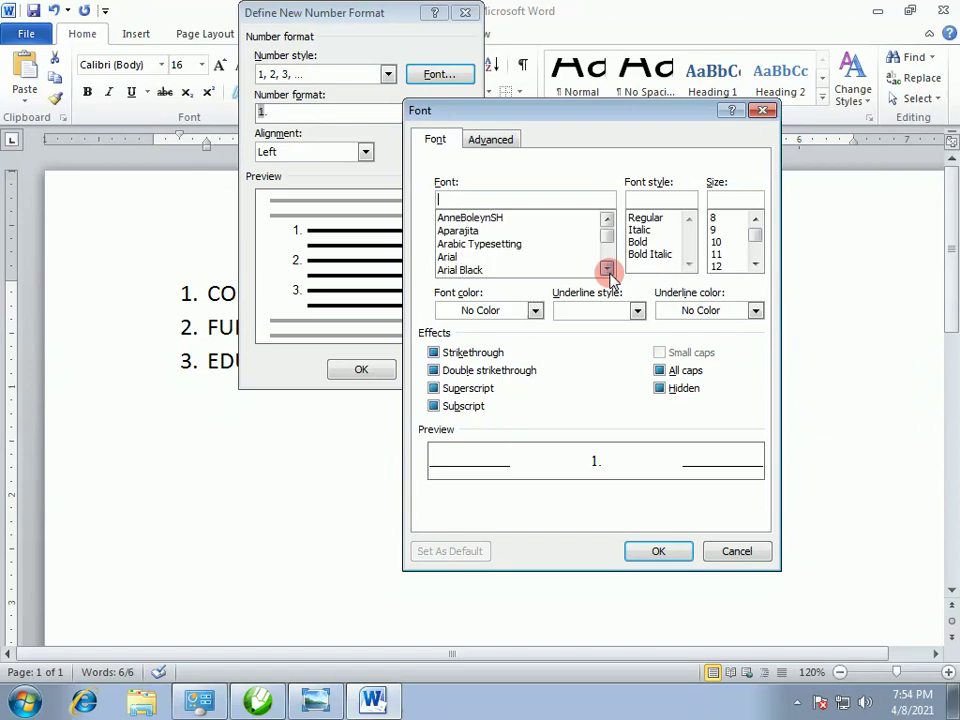
triple_click(607, 269)
triple_click(607, 269)
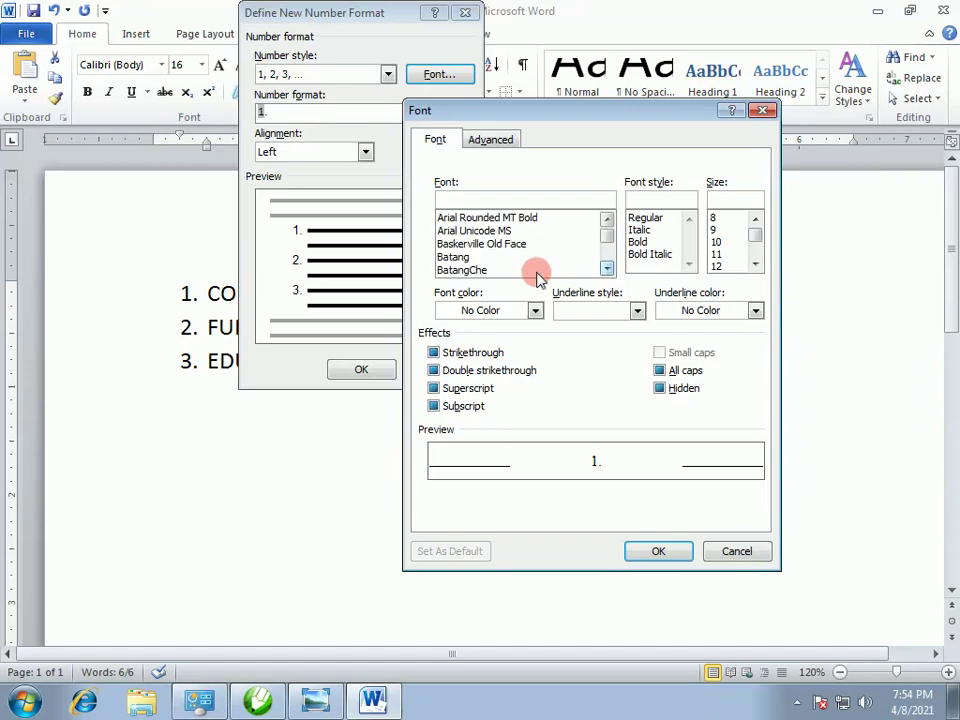
double_click(607, 220)
click(607, 220)
click(472, 219)
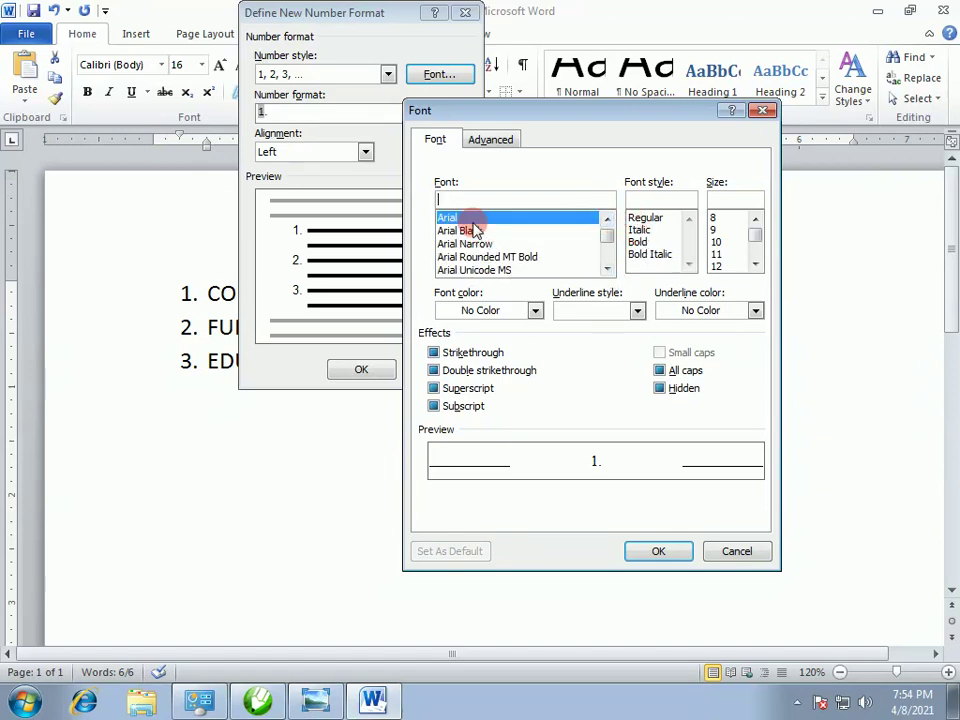
click(638, 243)
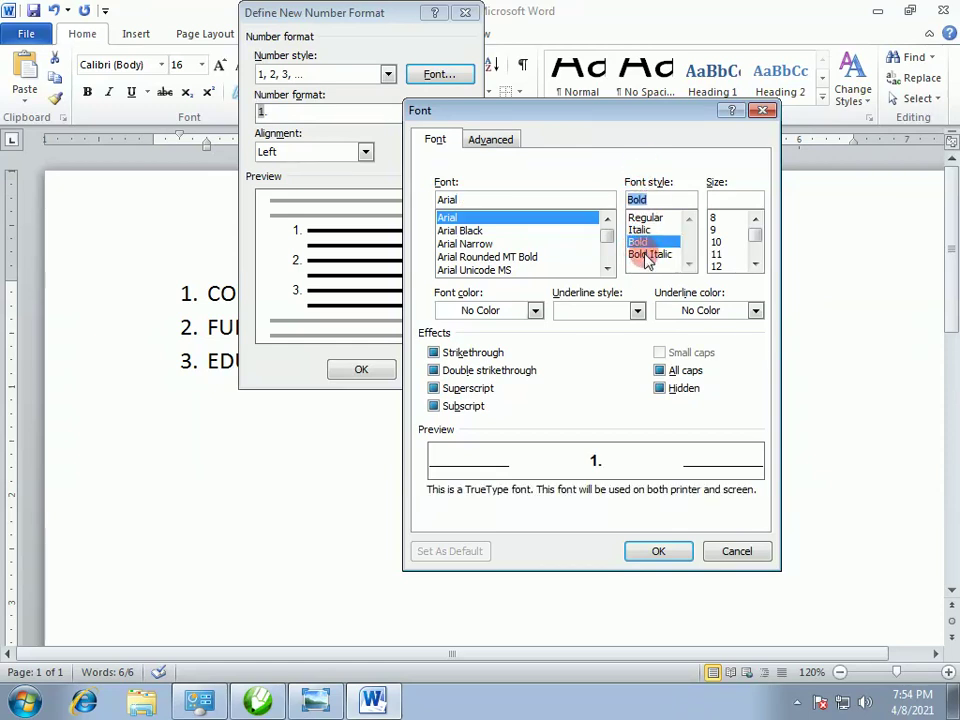
click(646, 255)
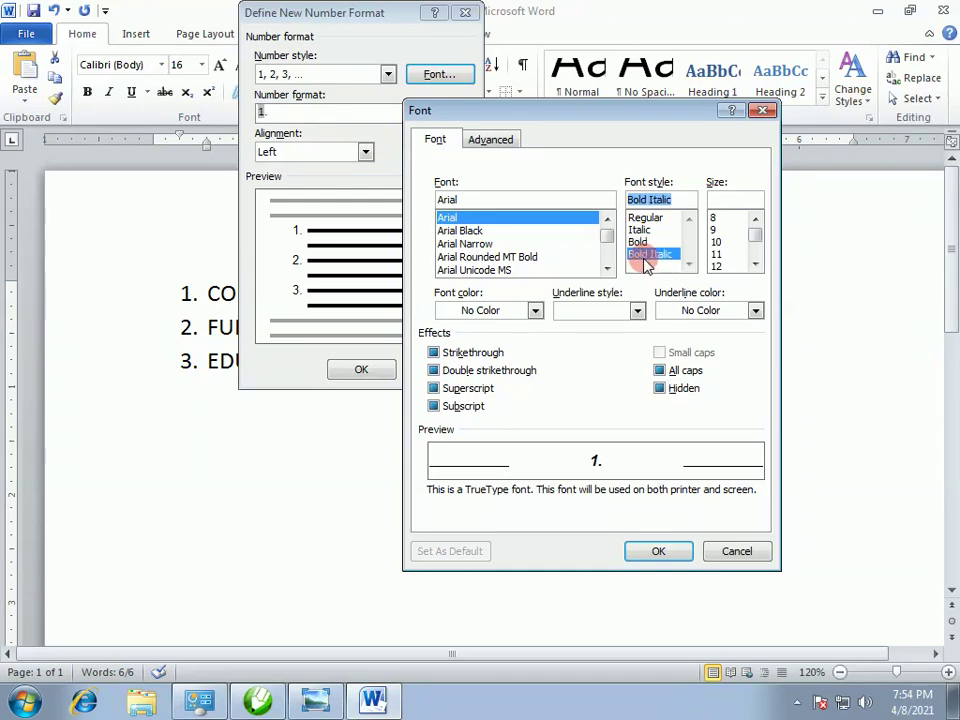
click(755, 246)
click(720, 230)
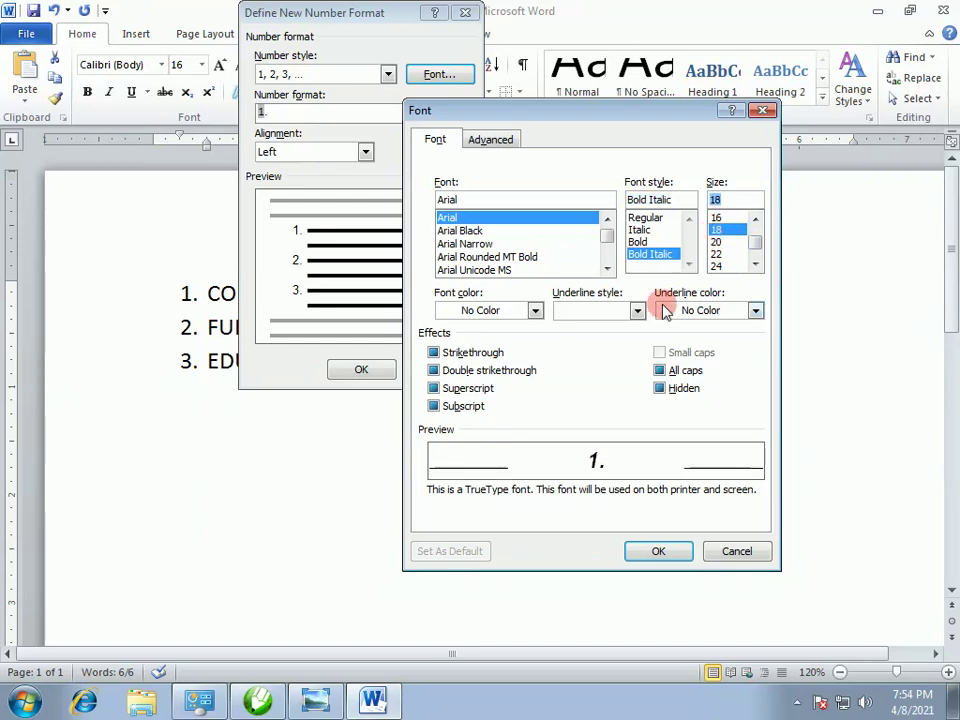
- Colour the numbers red with a green double underline and confirm the font settings
click(500, 313)
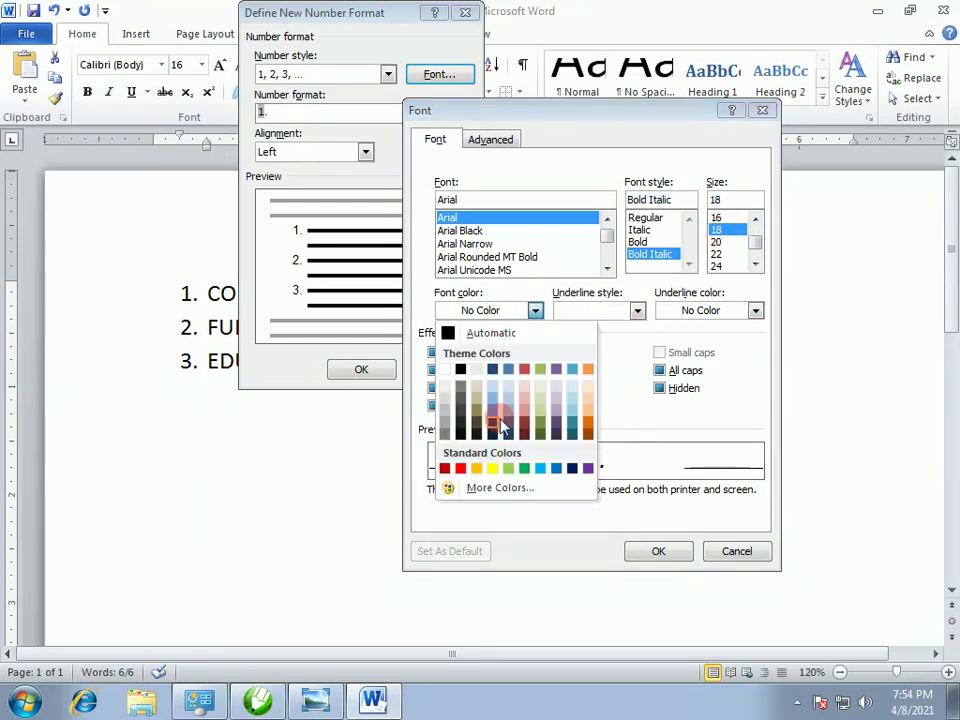
click(460, 468)
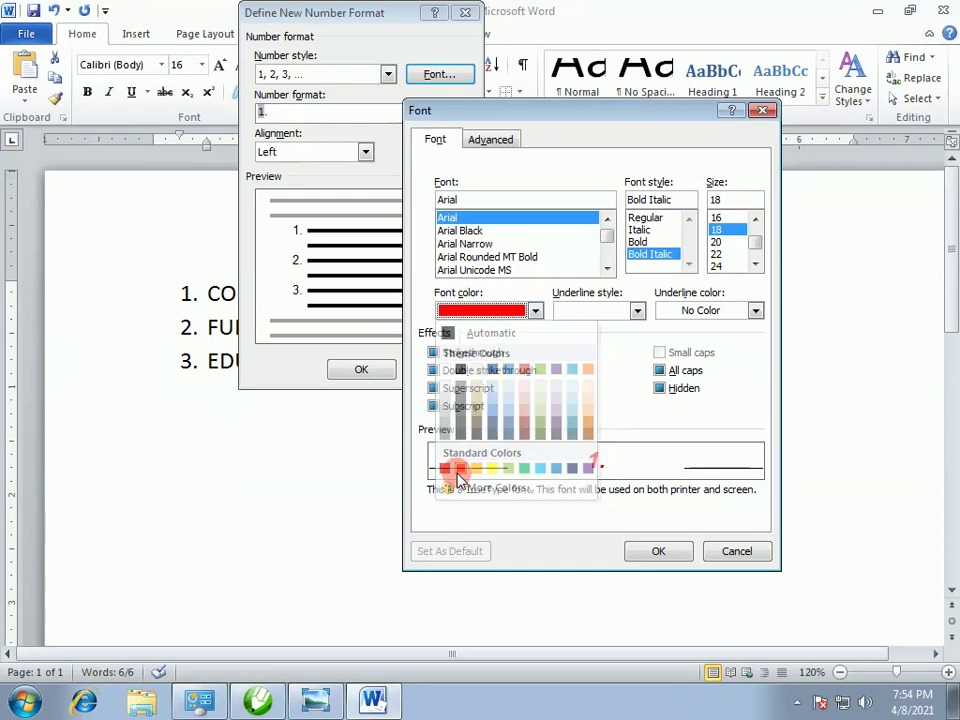
click(634, 312)
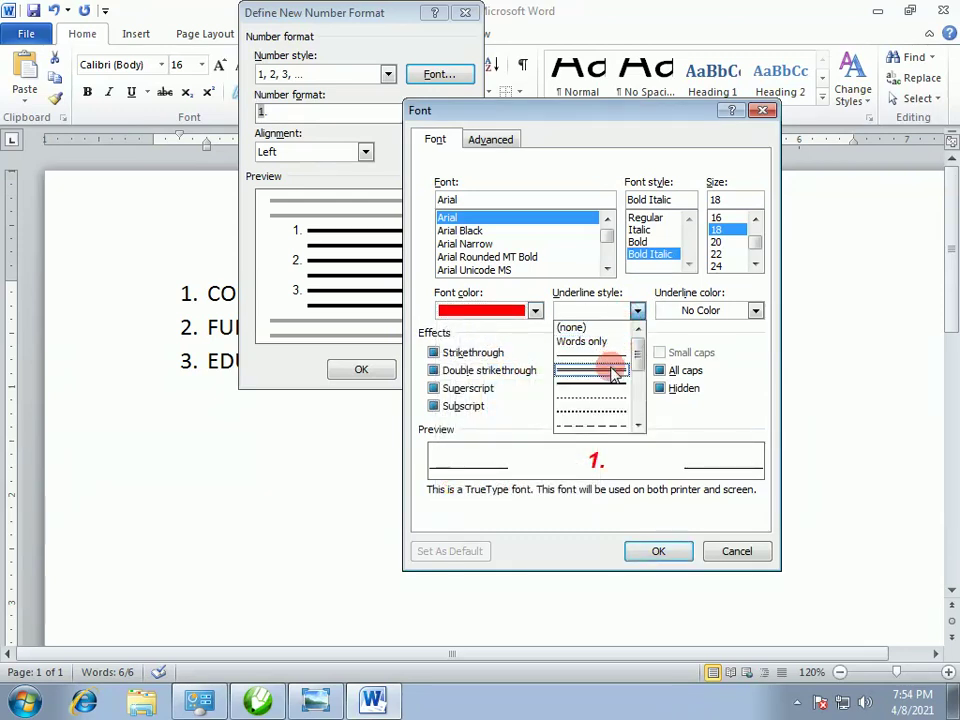
click(607, 371)
click(755, 311)
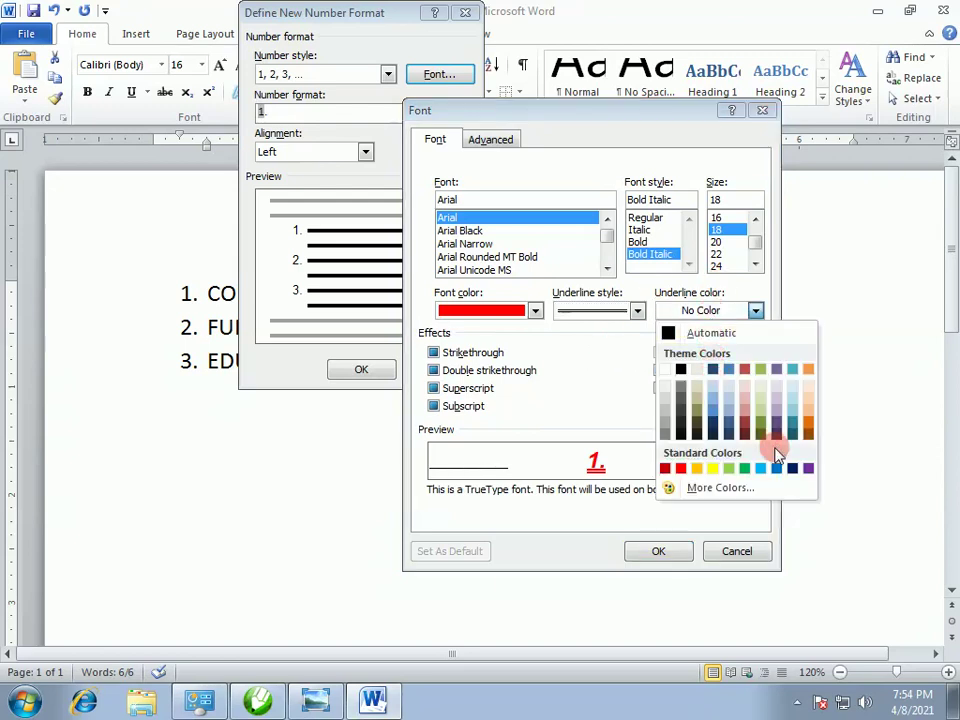
click(745, 469)
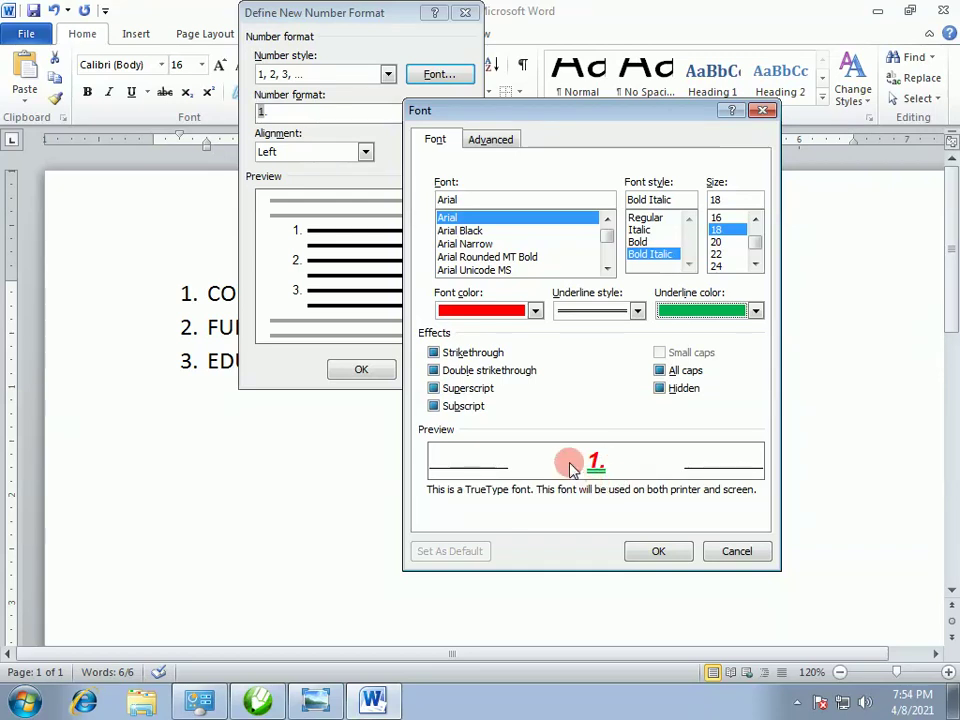
click(658, 547)
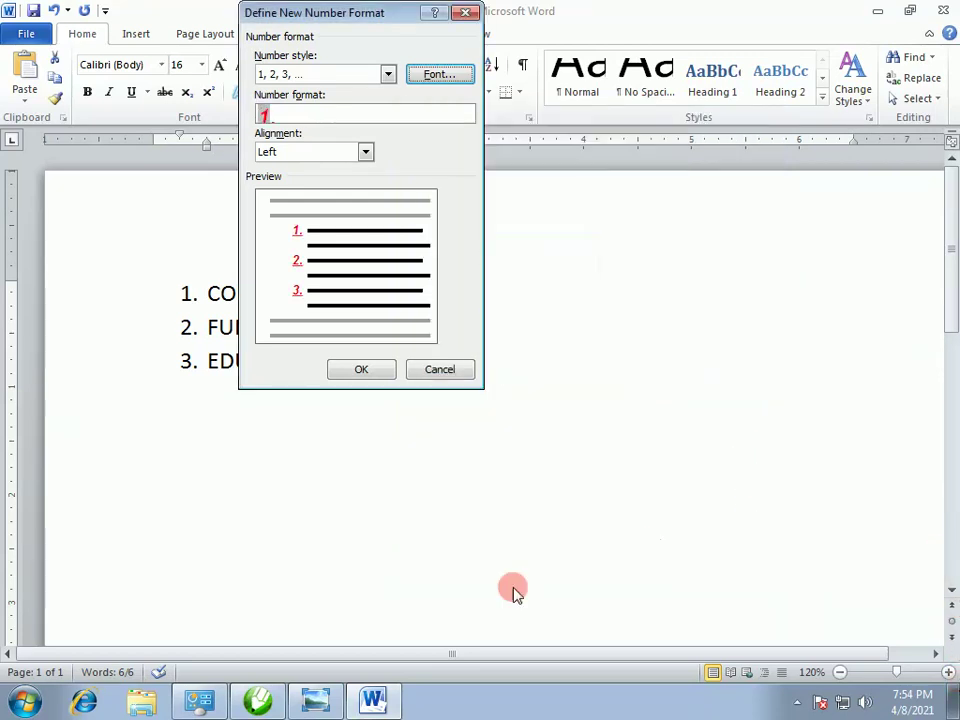
- Apply the new number format and add items FGDFGDFG, GHFHFG and FG, ending the list at six
click(369, 372)
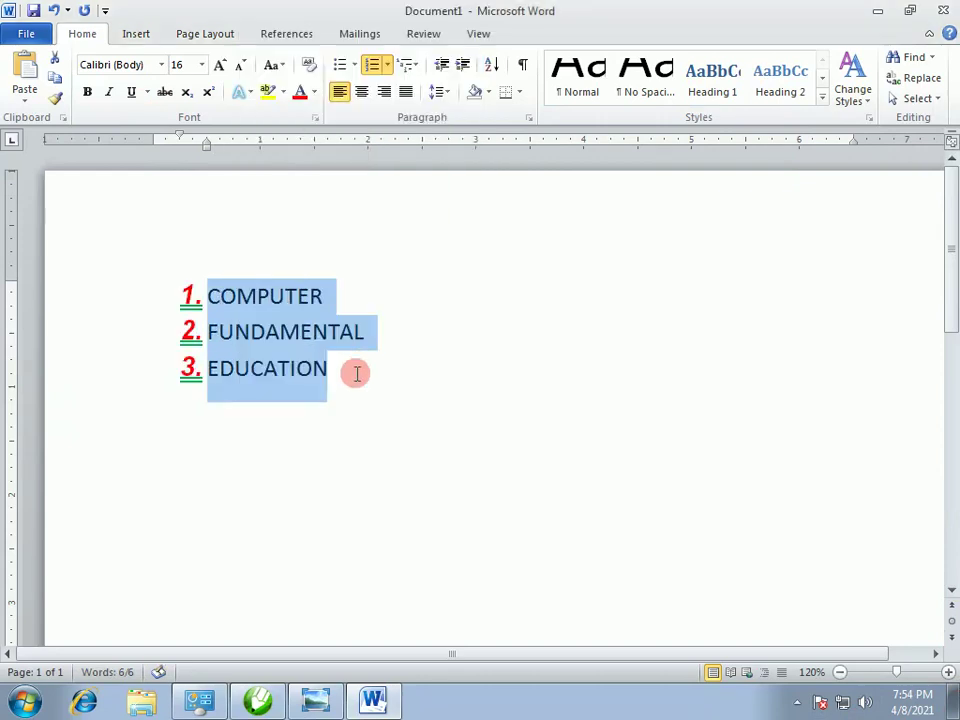
click(354, 371)
key(Return)
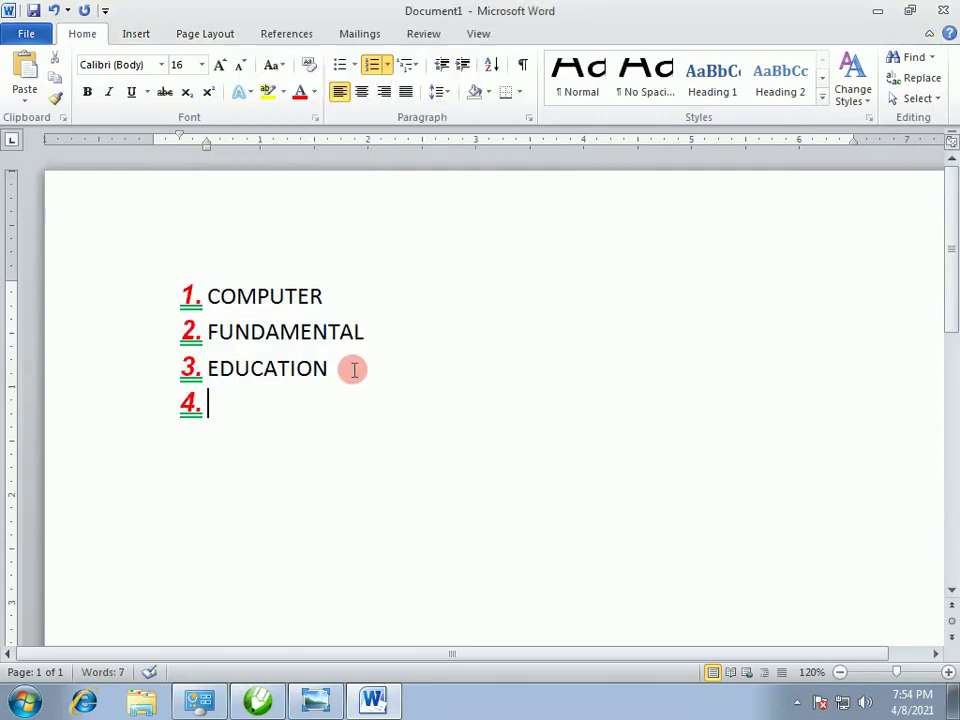
text(FGDFGDFG)
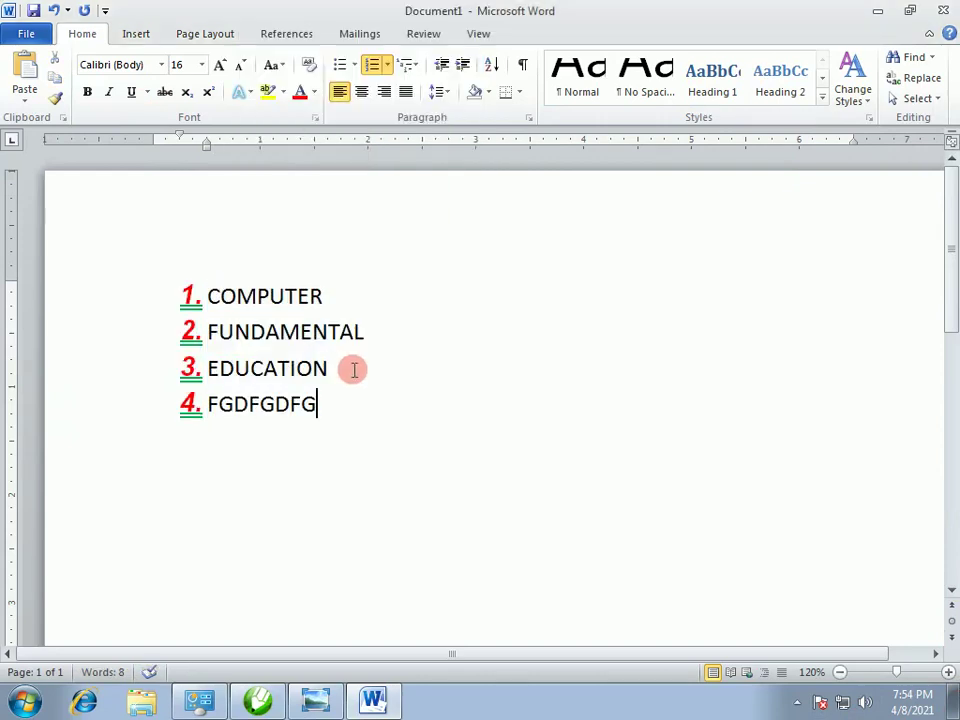
key(Return)
text(GHFHFG)
key(Return)
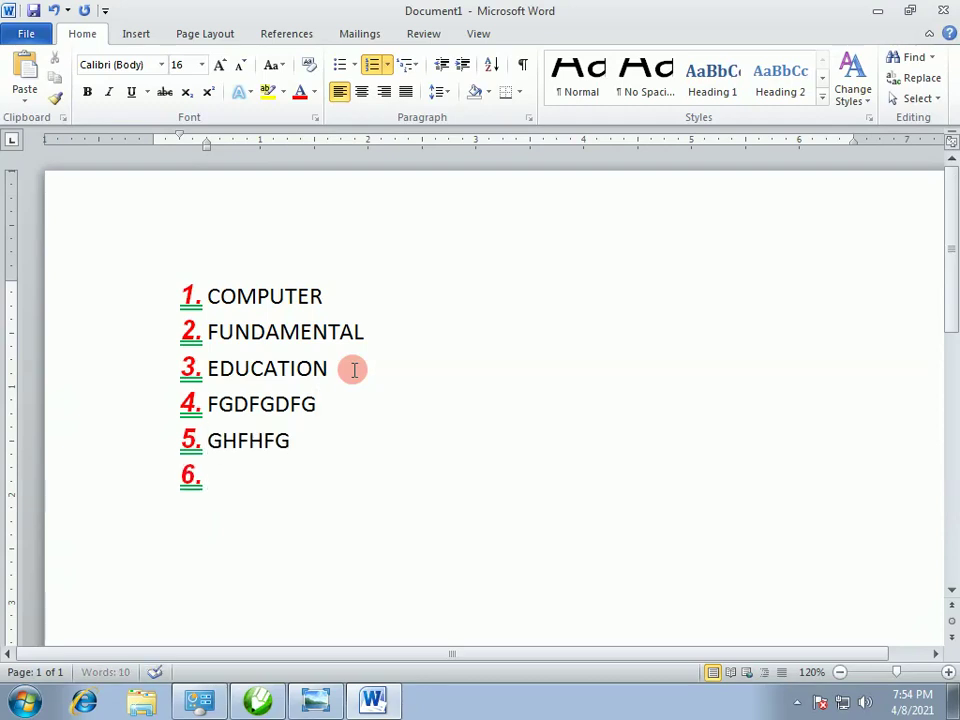
text(FGDFG)
key(Return)
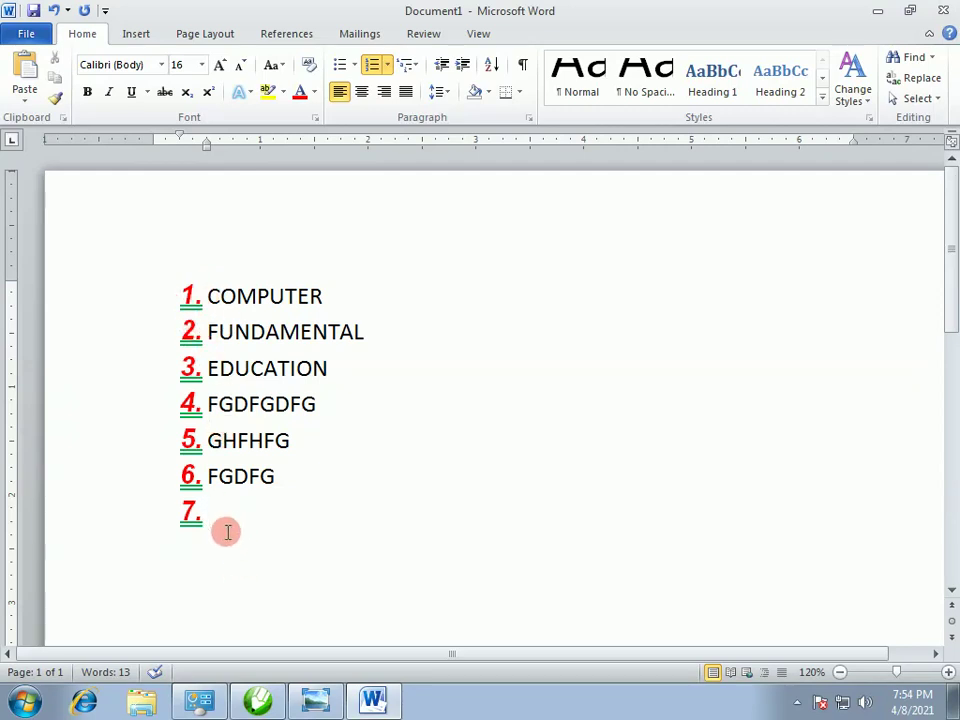
key(Return)
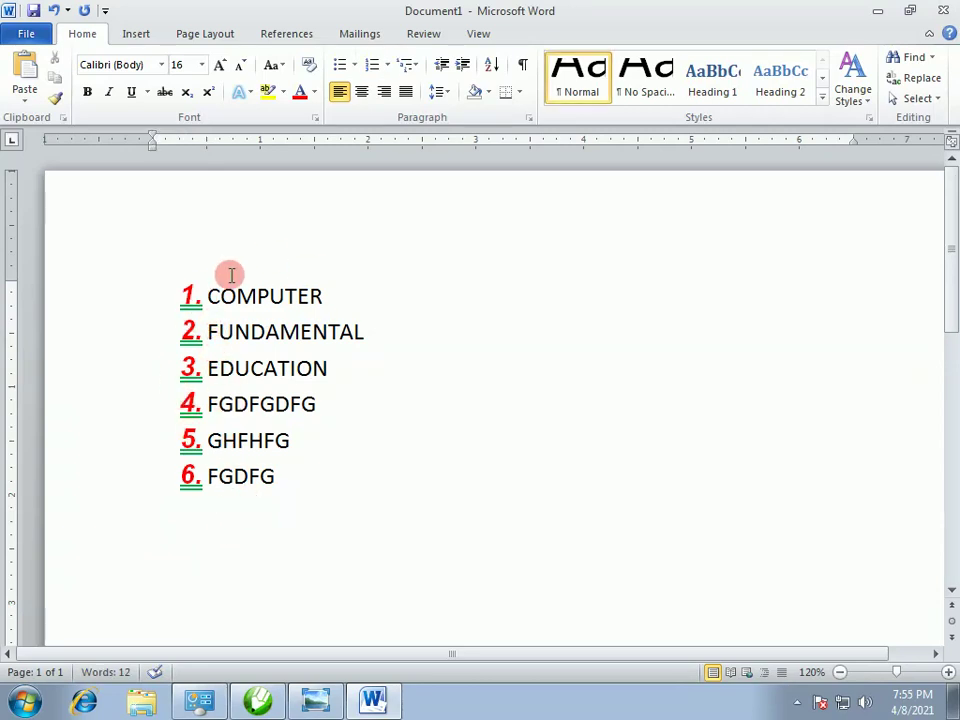
- Reapply the red number format to all six list items from the right-click Numbering gallery
click(209, 296)
drag(209, 296, 288, 478)
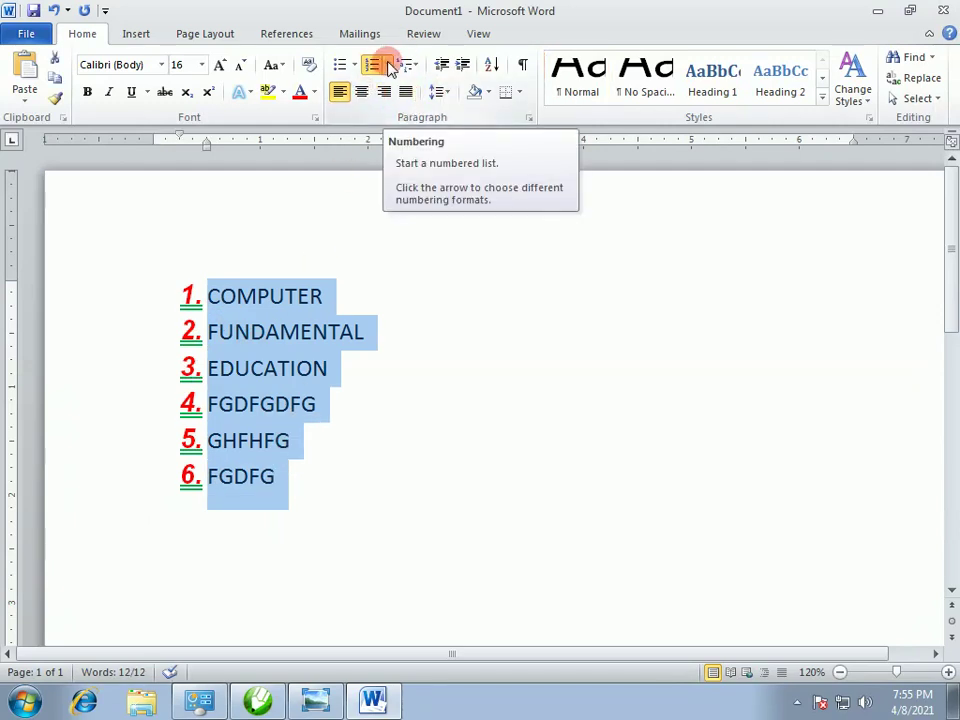
right_click(268, 355)
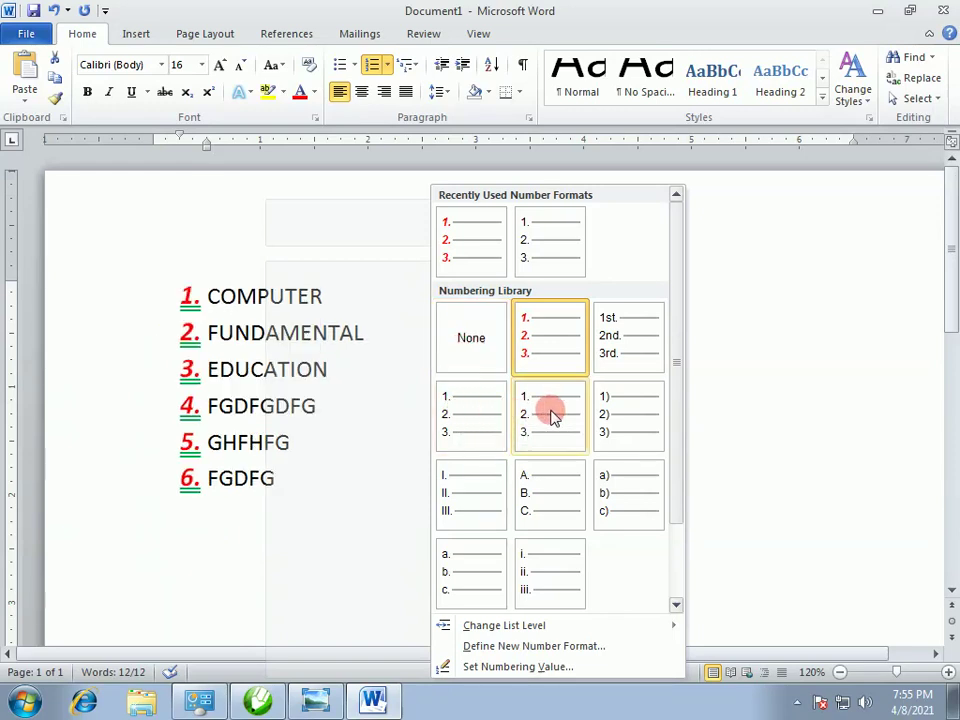
click(483, 430)
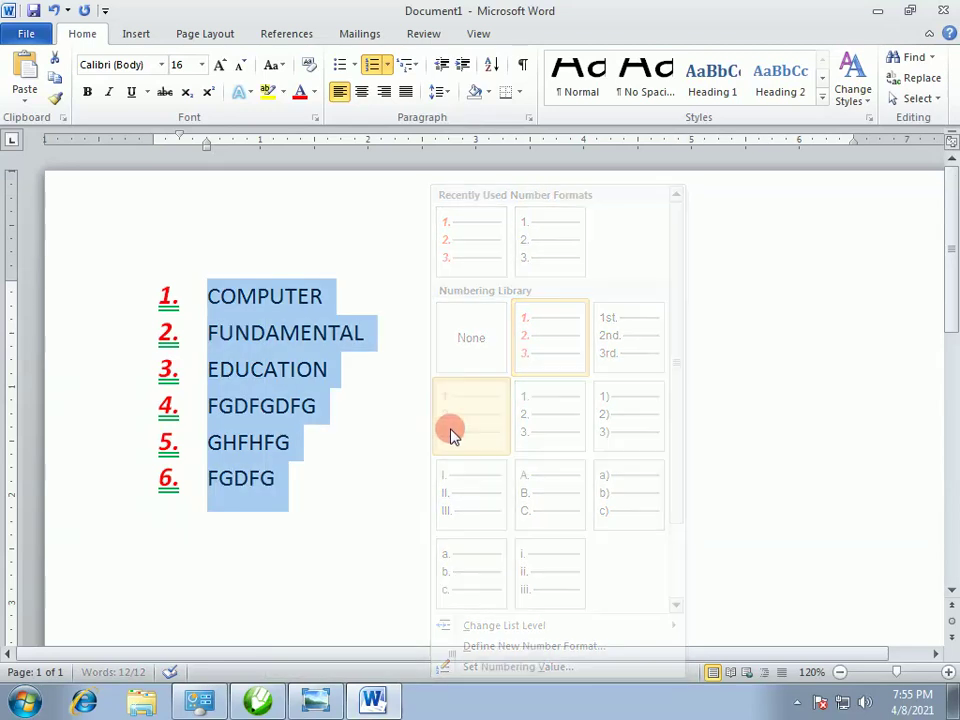
click(279, 479)
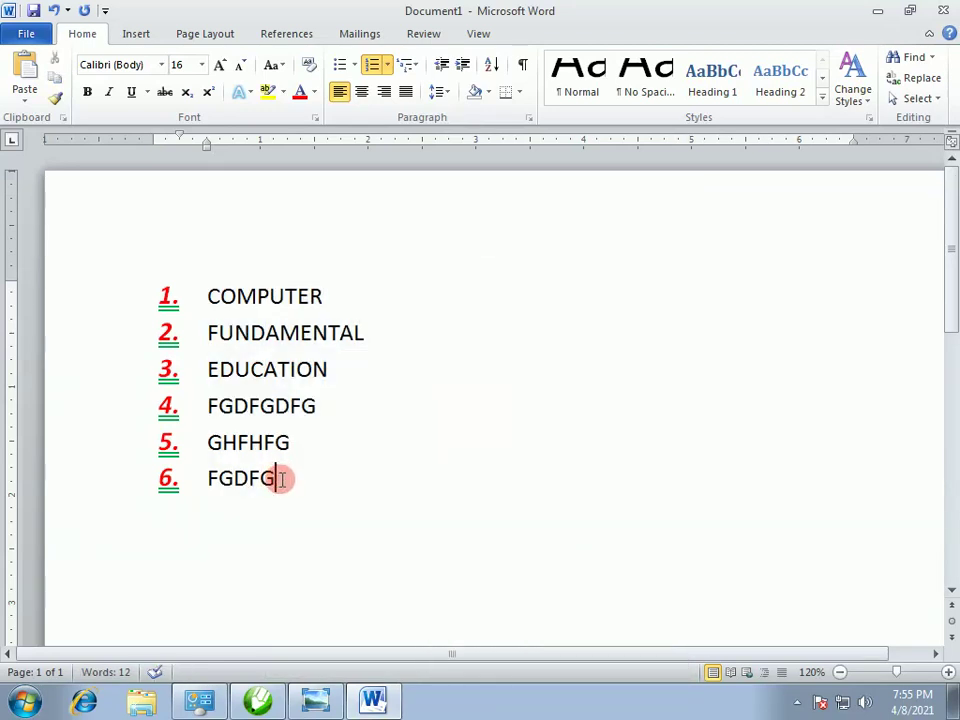
- Below the list, end numbering and type the plain heading THE QUICK BROWN
key(Return)
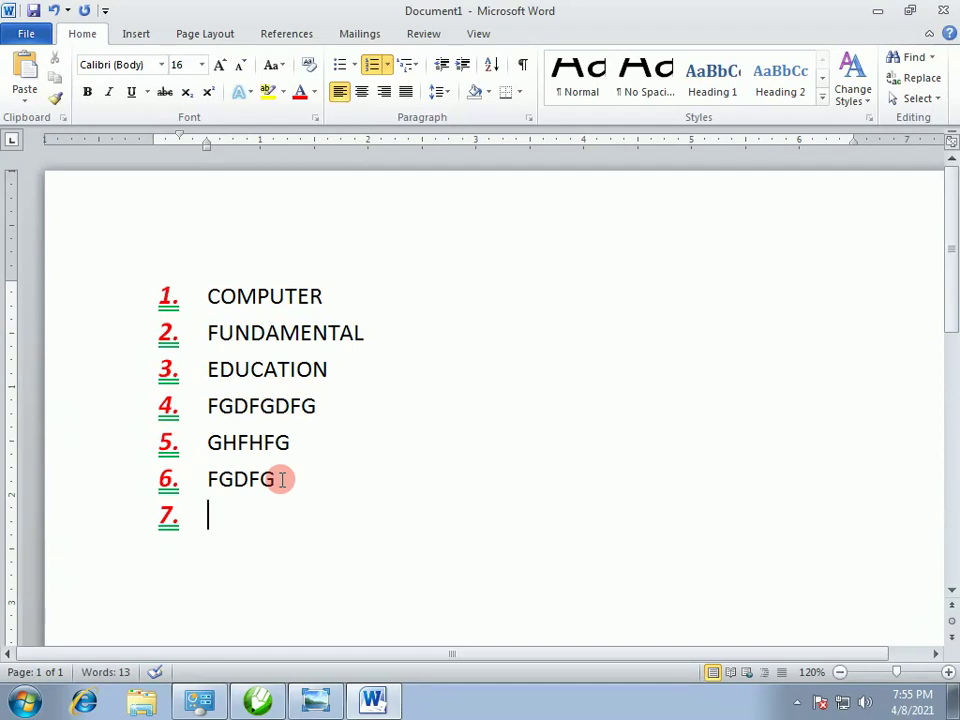
key(Return)
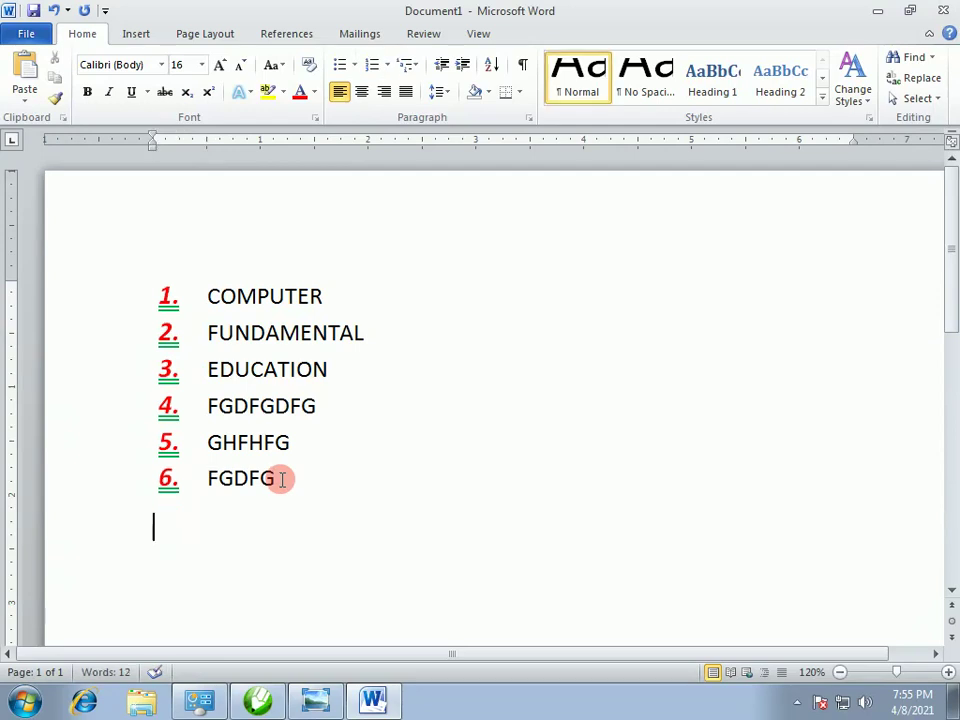
text(THE QUICK BRO)
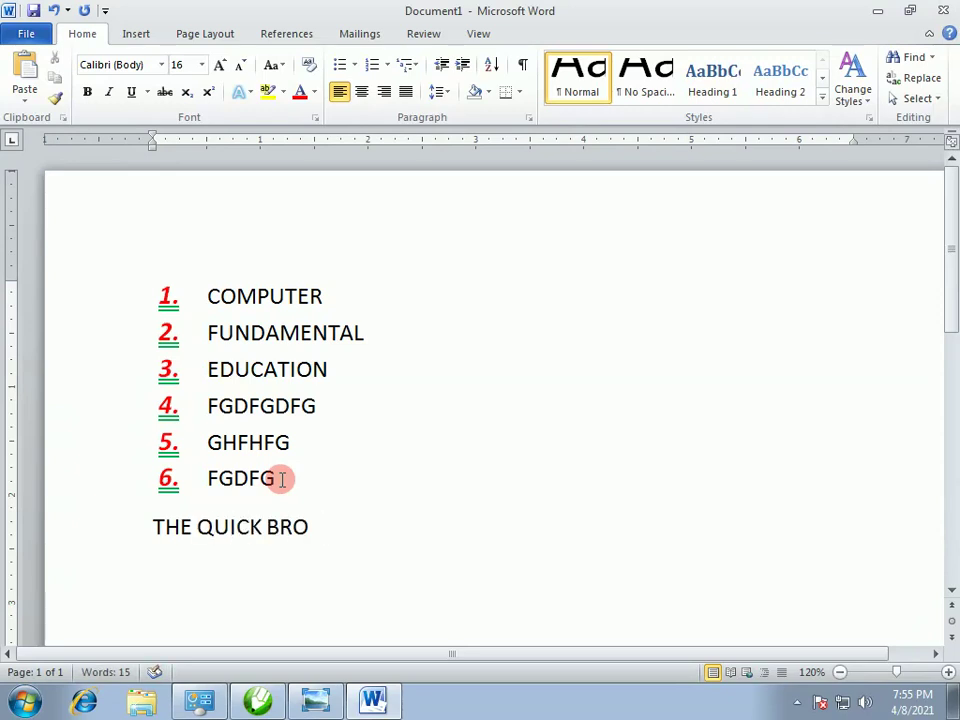
text(N)
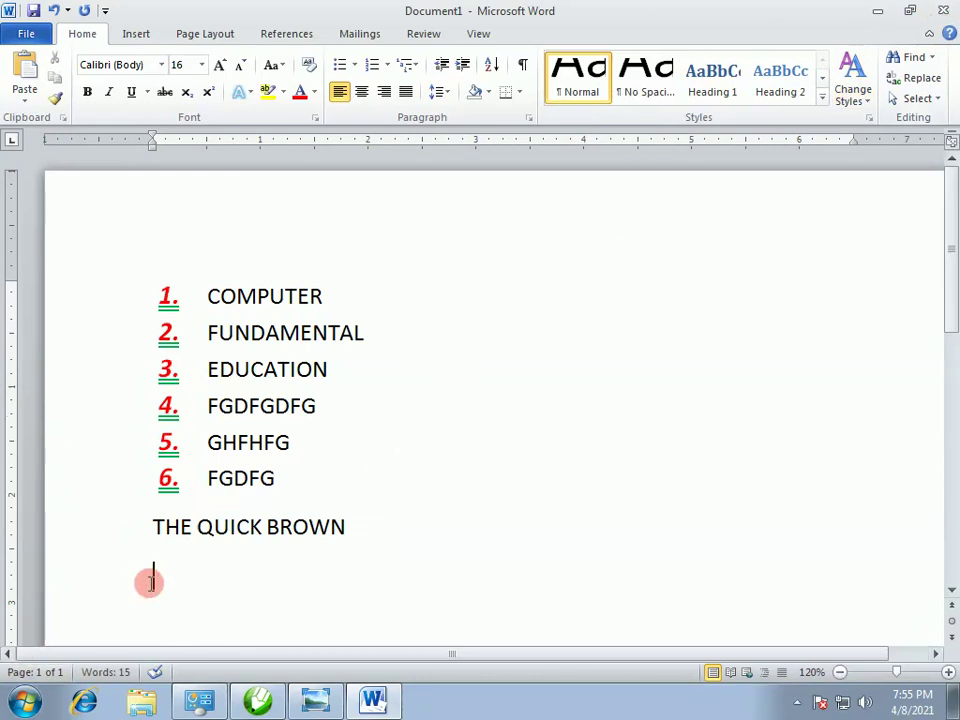
- Give the new line below THE QUICK BROWN the red number format, then reopen the numbering formats
click(386, 66)
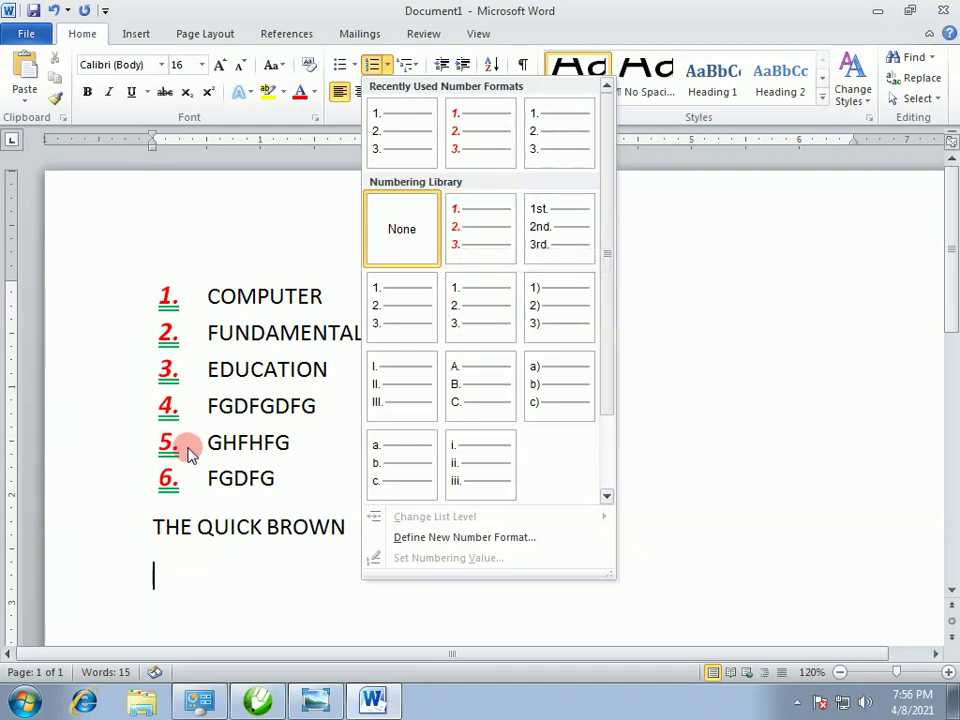
click(473, 234)
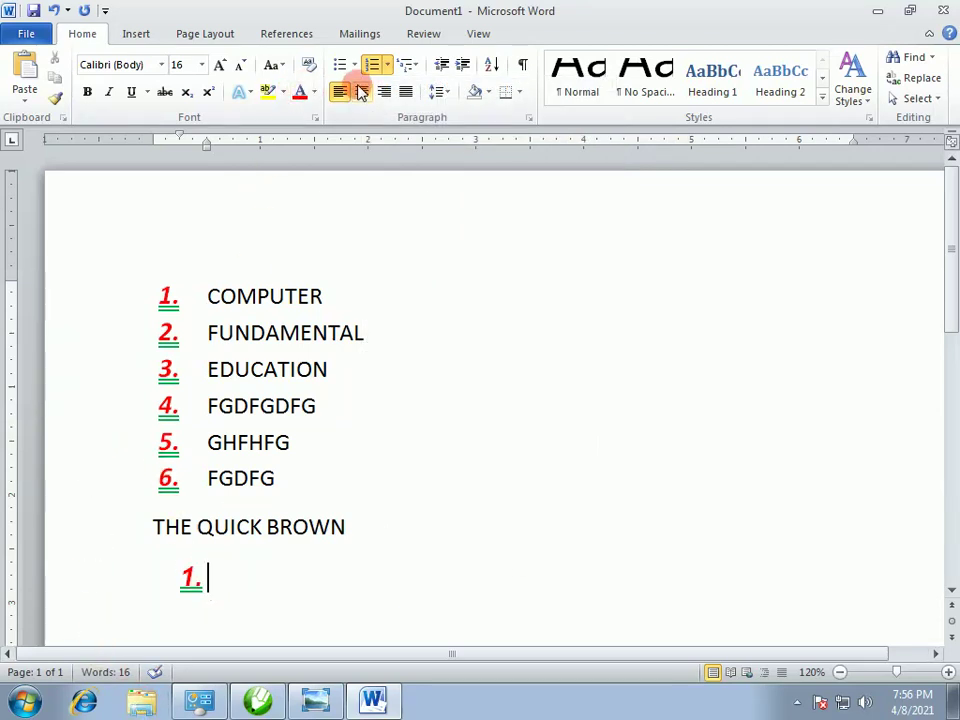
click(389, 66)
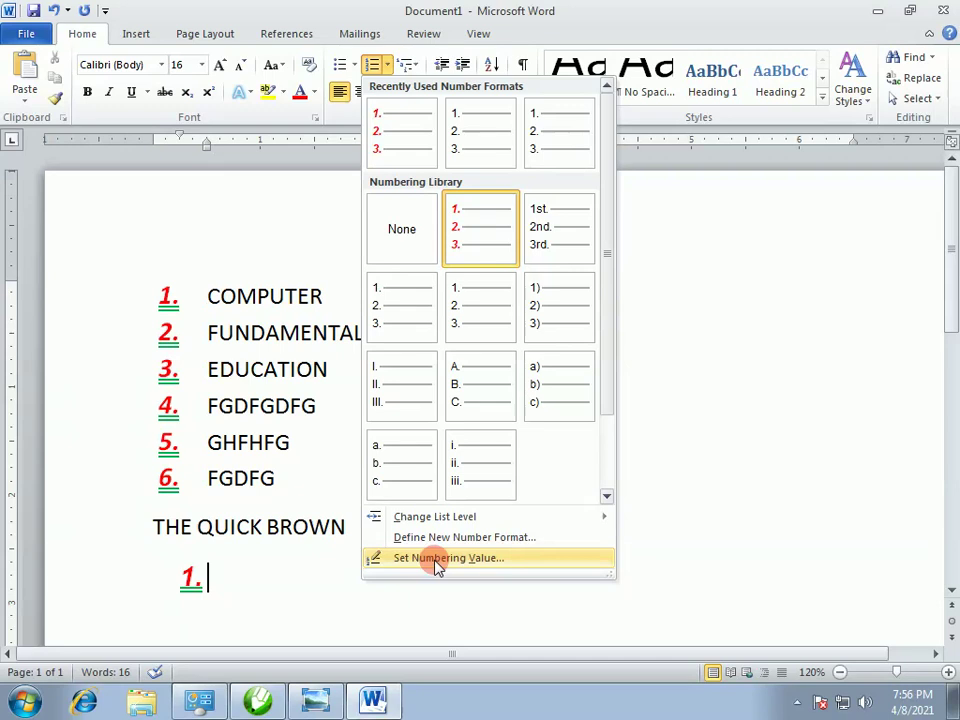
- Set the new item's numbering value to 7 as the start of a new list
click(436, 560)
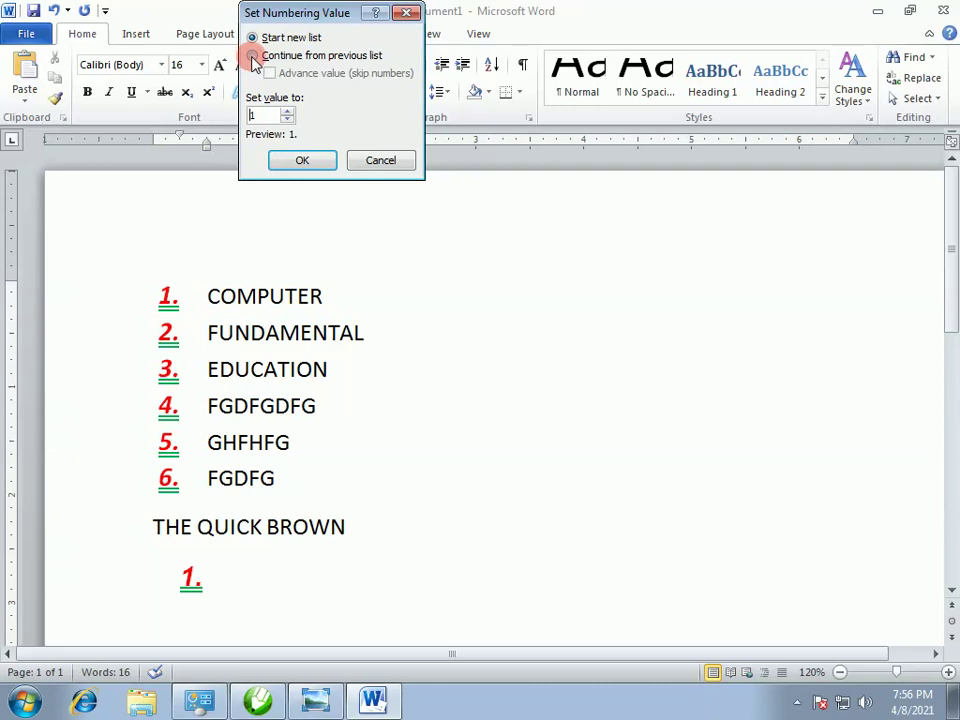
click(254, 56)
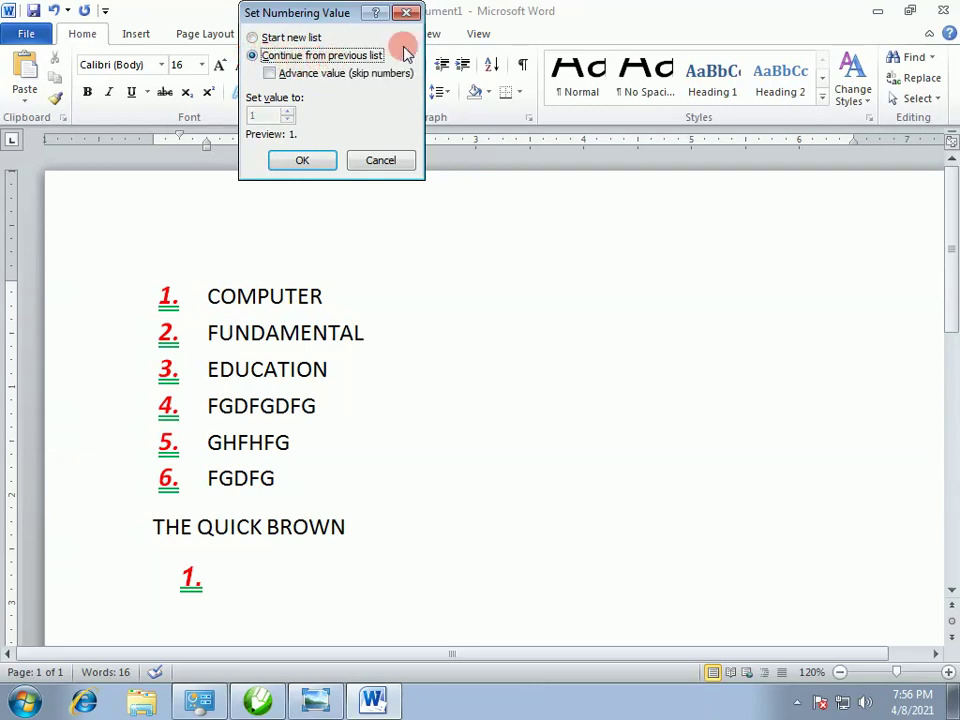
click(272, 76)
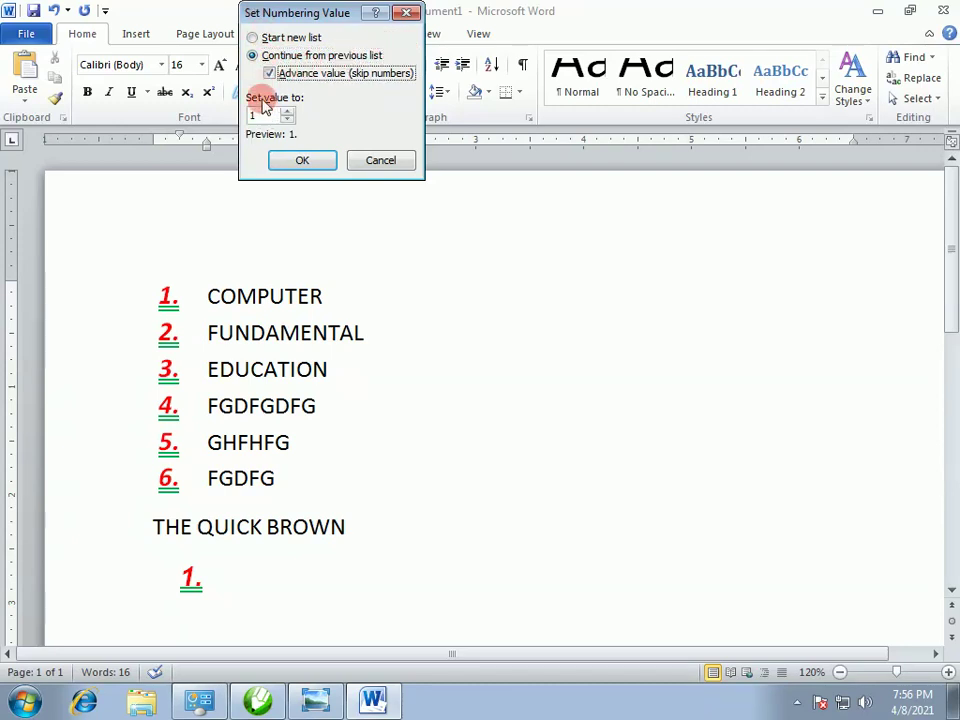
click(263, 117)
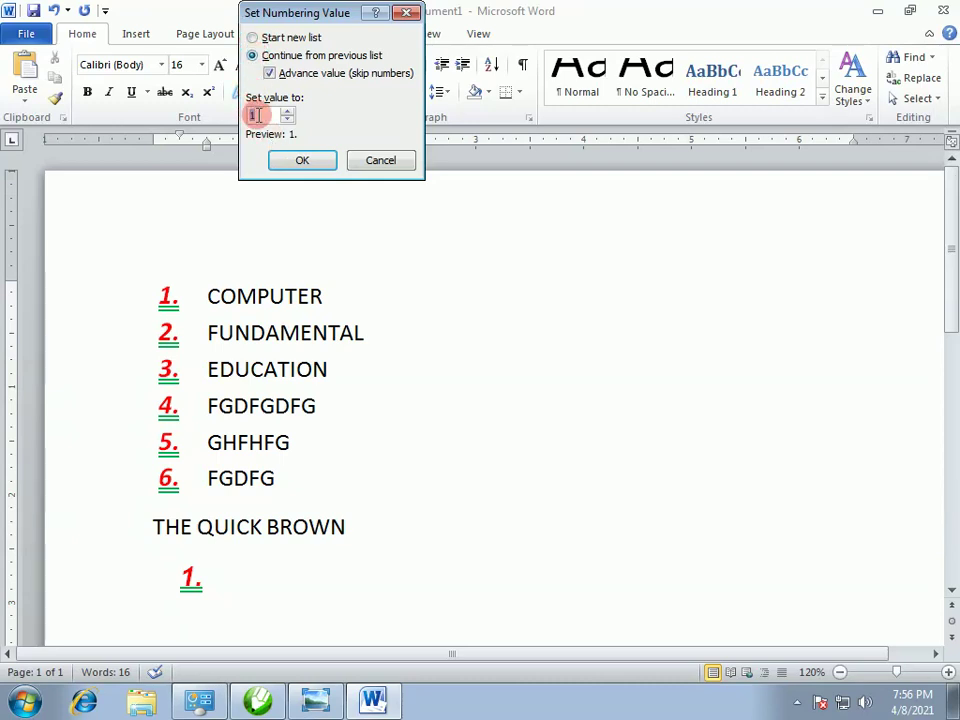
click(252, 38)
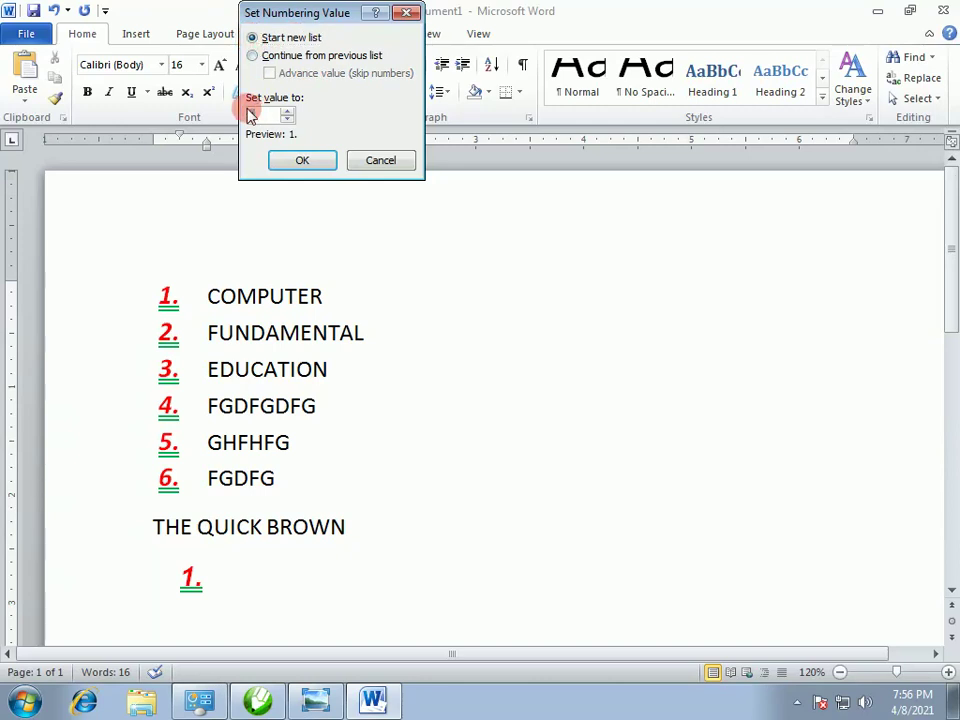
text(7)
click(302, 158)
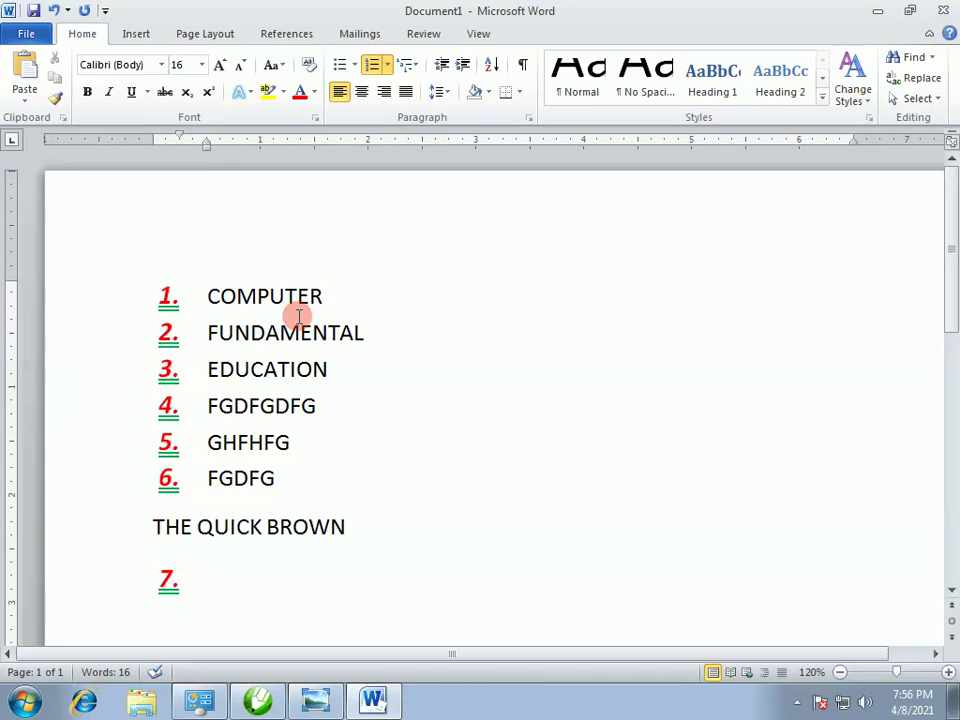
- Add list items GDFG, GHFGH, GHJGFH, FGHFGH, GHJFGH, GHFGH and FGHFGH
text(GDFG)
key(Return)
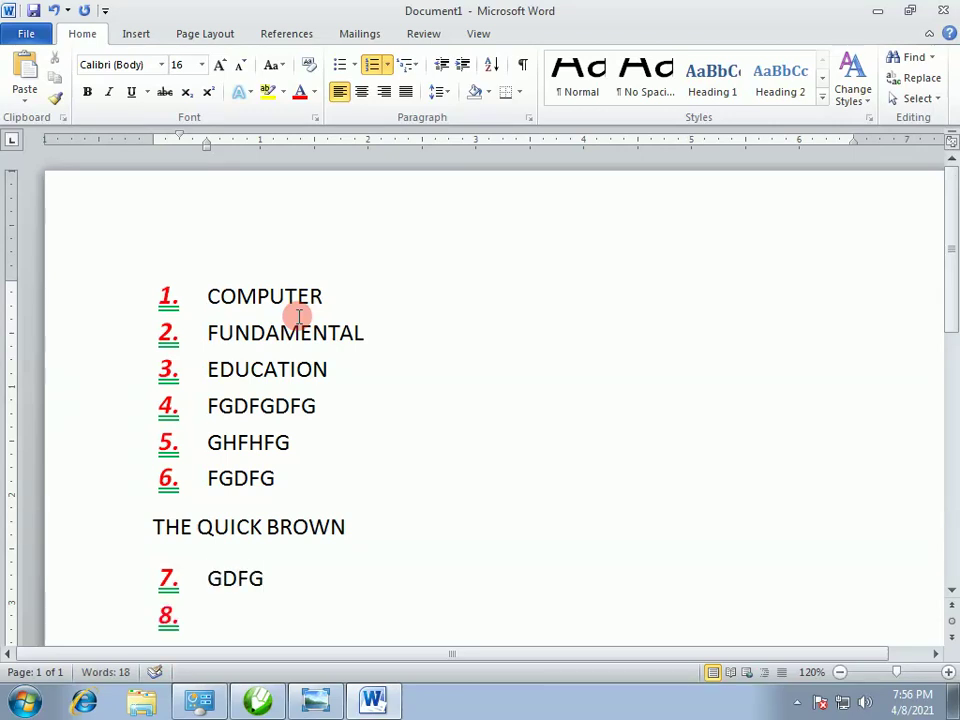
text(GHFGH)
key(Return)
text(GHJGFHFG)
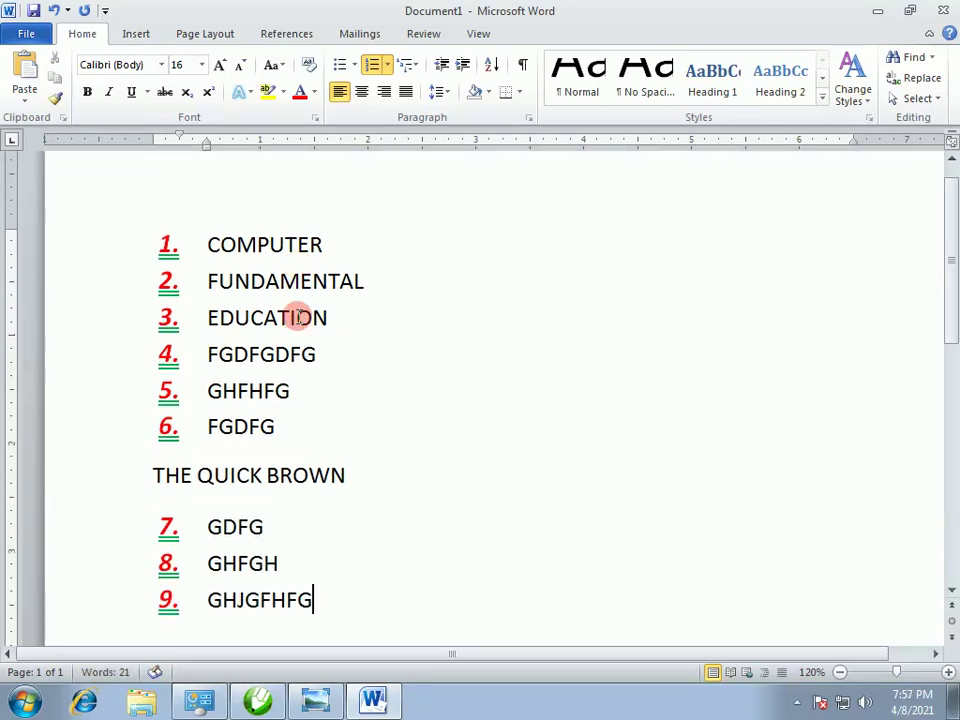
key(Return)
text(FGHFGH)
key(Return)
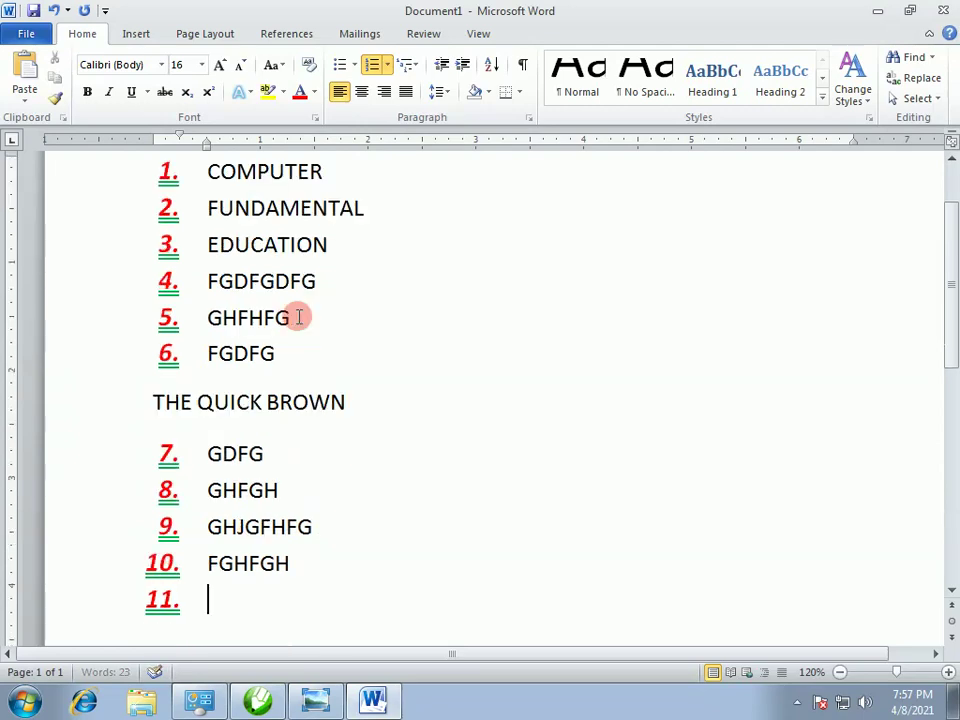
text(GHJFGH)
key(Return)
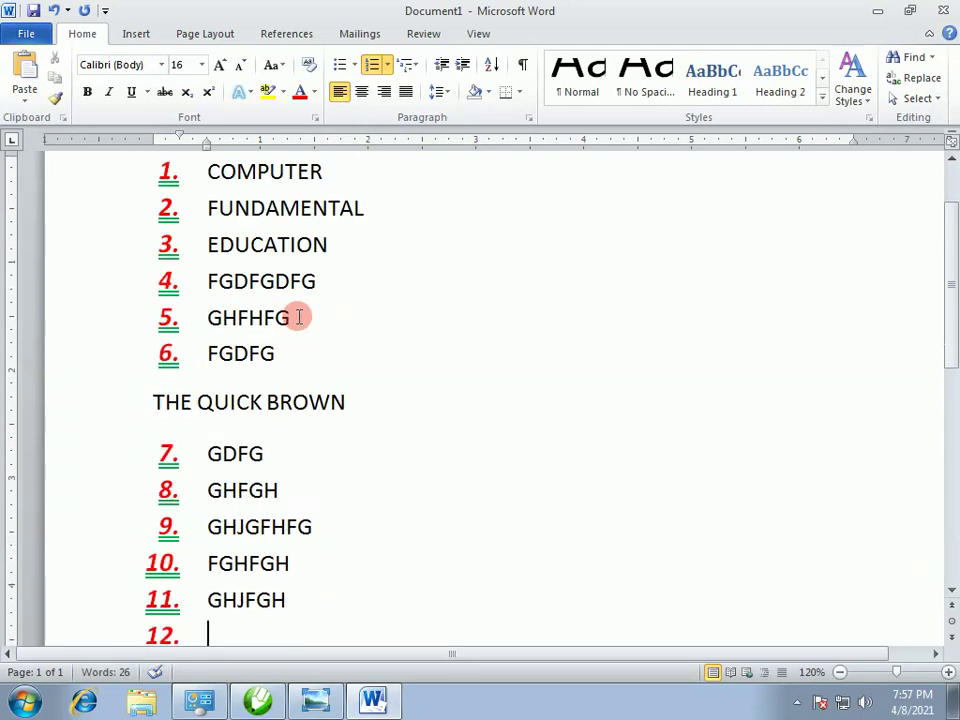
text(GHFGH)
key(Return)
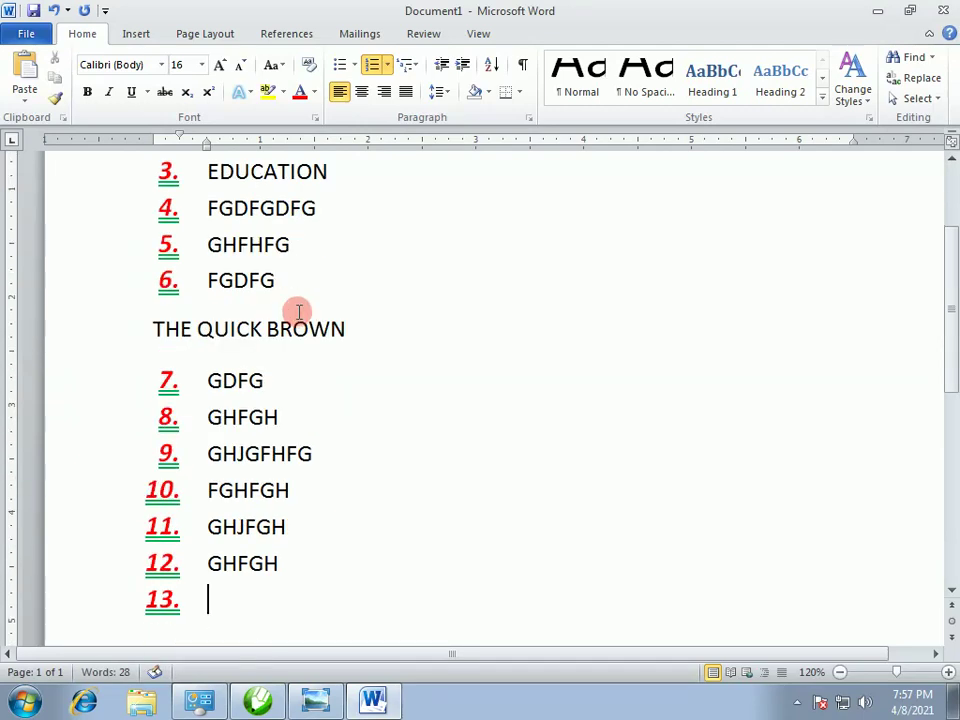
text(FGHFGH)
key(Return)
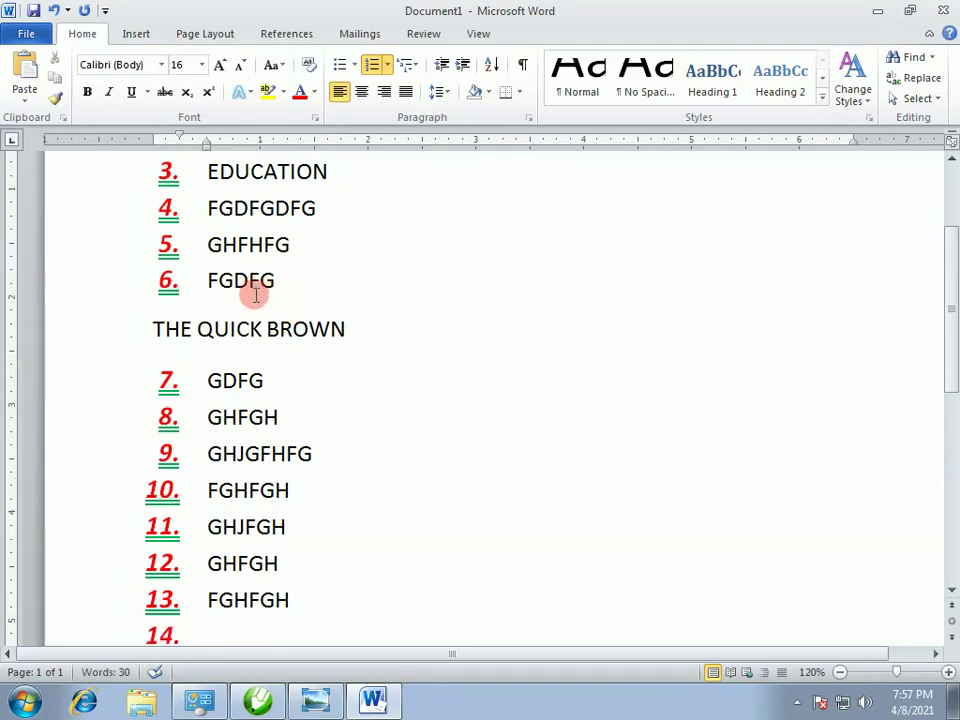
- End the list and add a second unnumbered THE QUICK BROWN heading
key(Return)
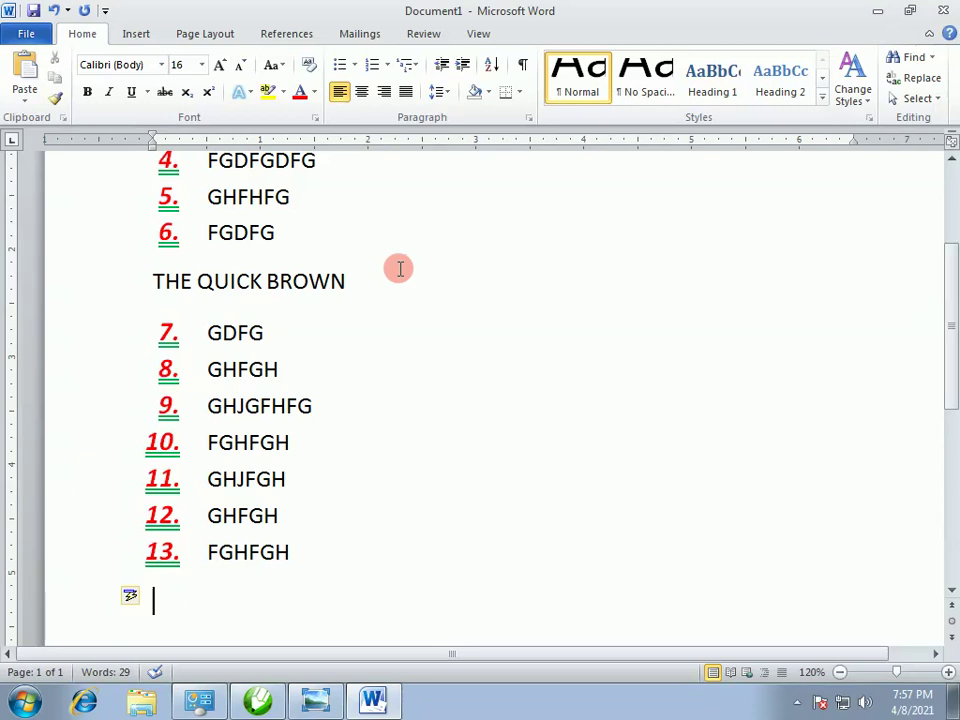
text(THE QUICK B)
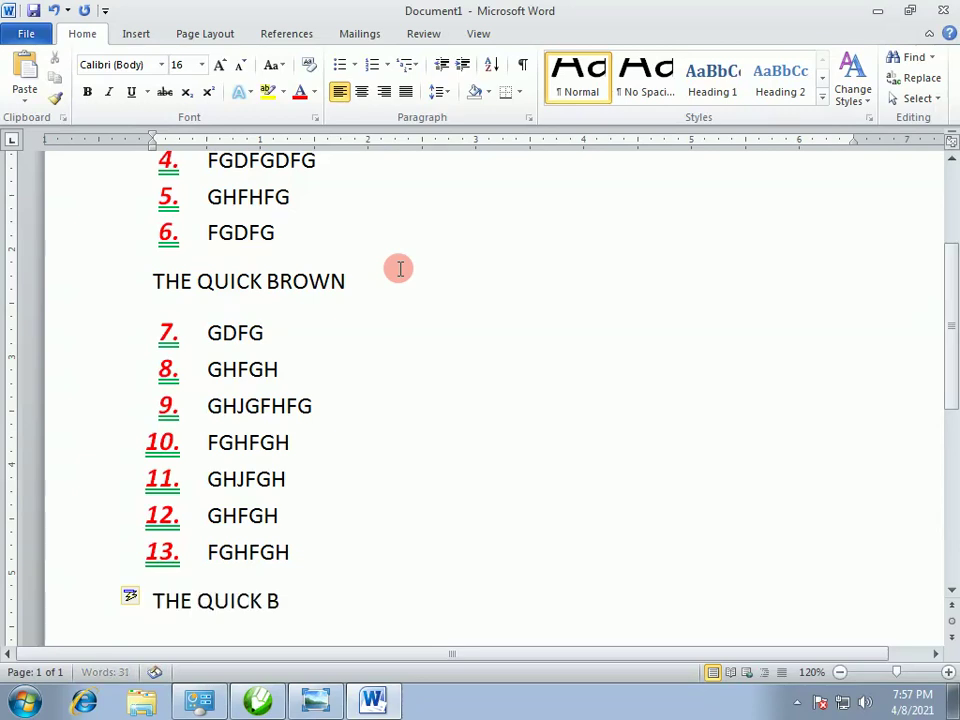
text(RO)
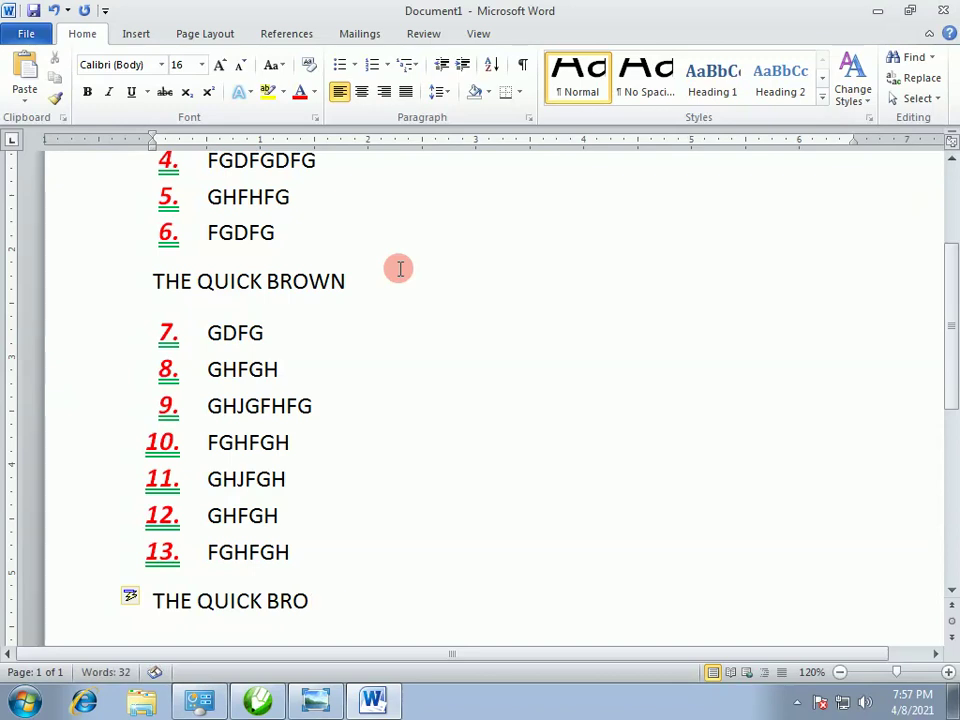
text(NWN)
key(Return)
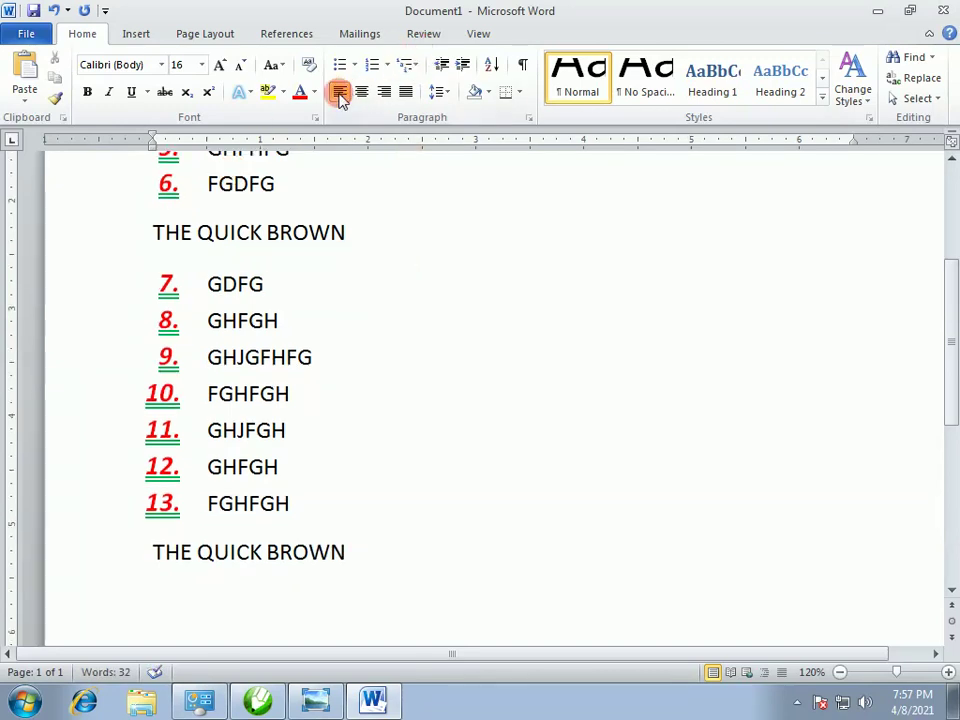
- Apply the red bold numbering format to the new line and set its numbering value to 14
click(390, 64)
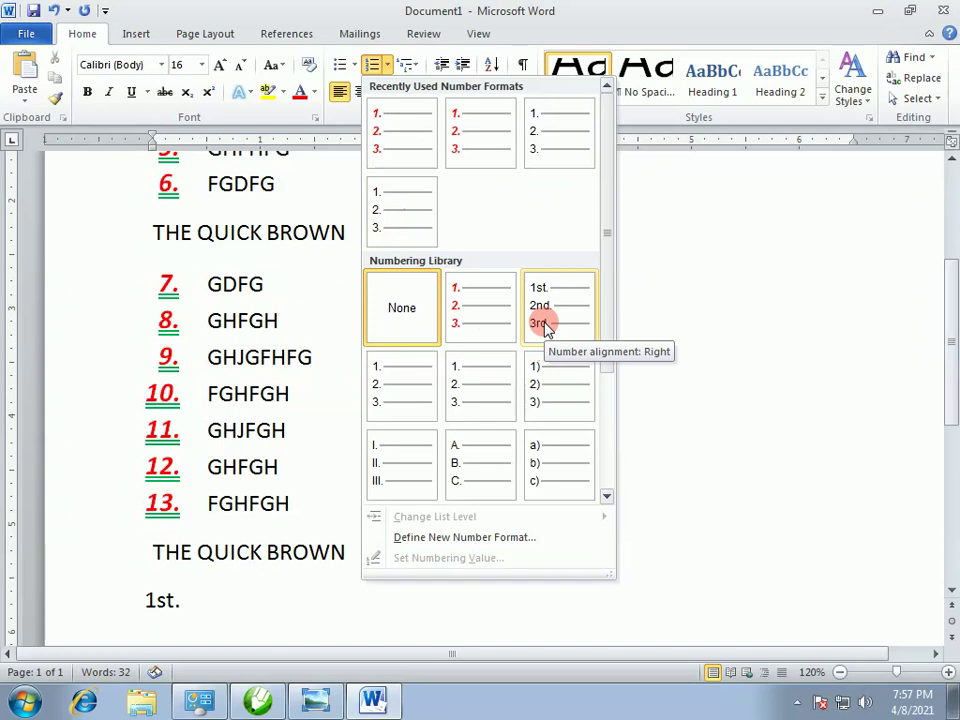
click(403, 127)
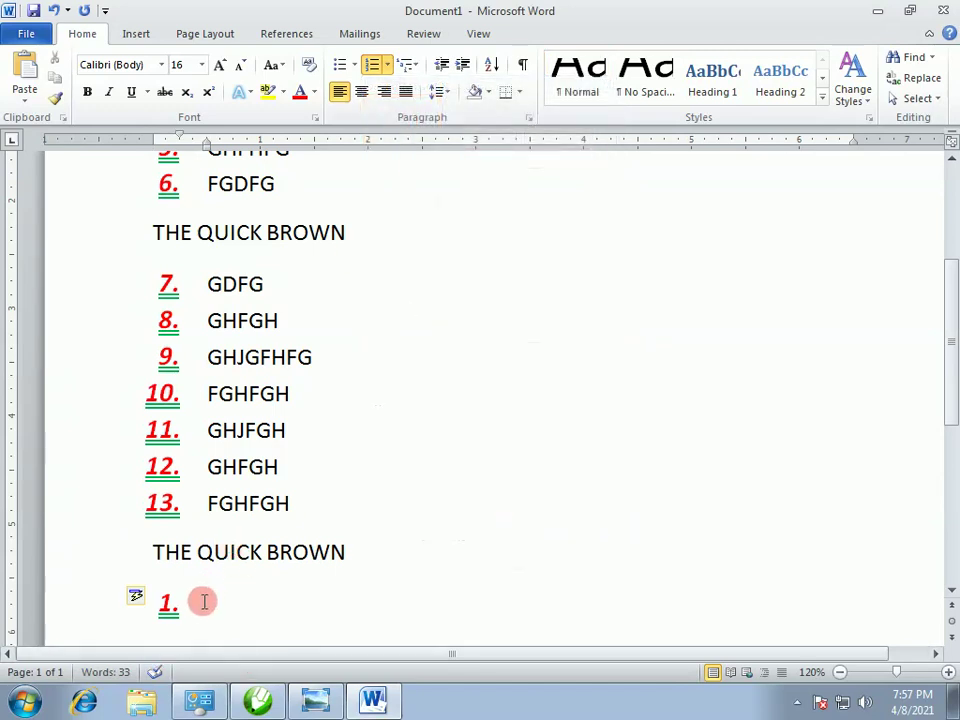
click(387, 64)
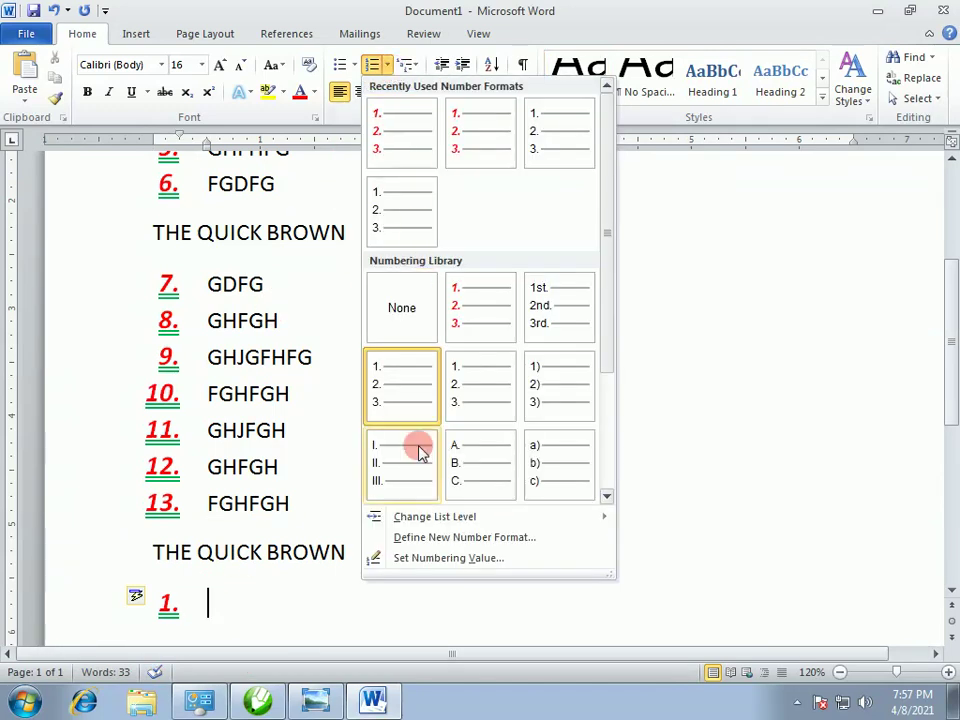
click(425, 561)
click(253, 38)
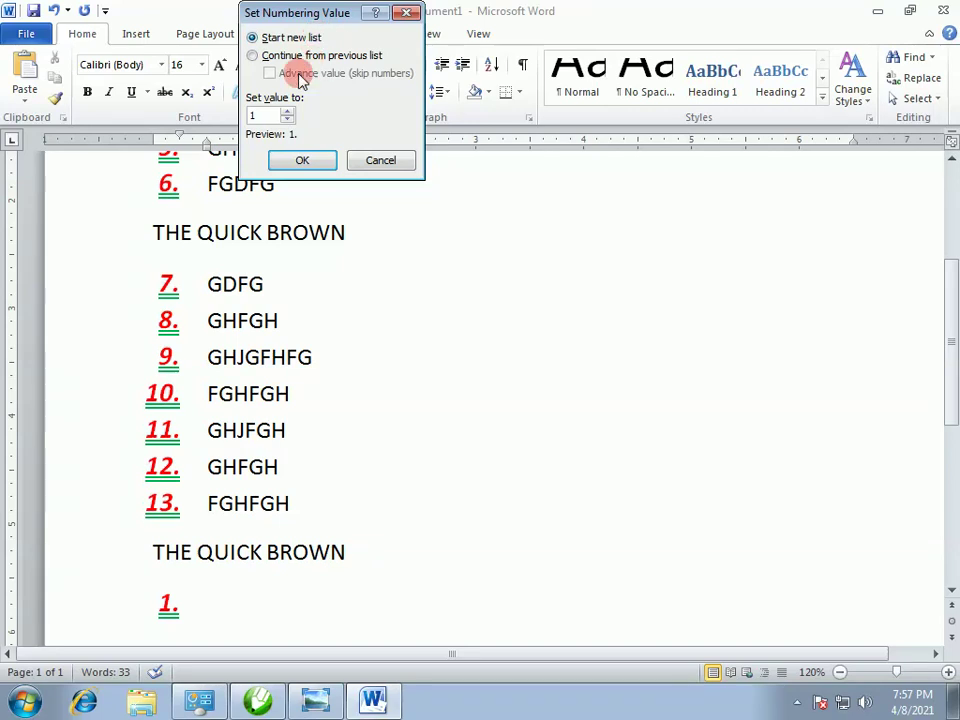
click(266, 74)
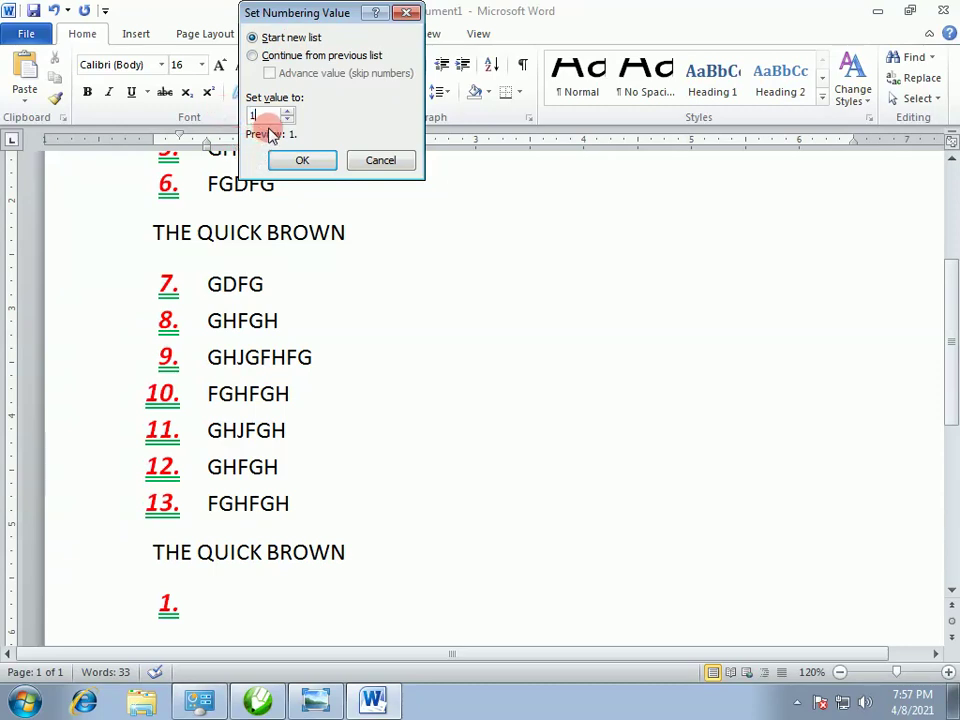
text(14)
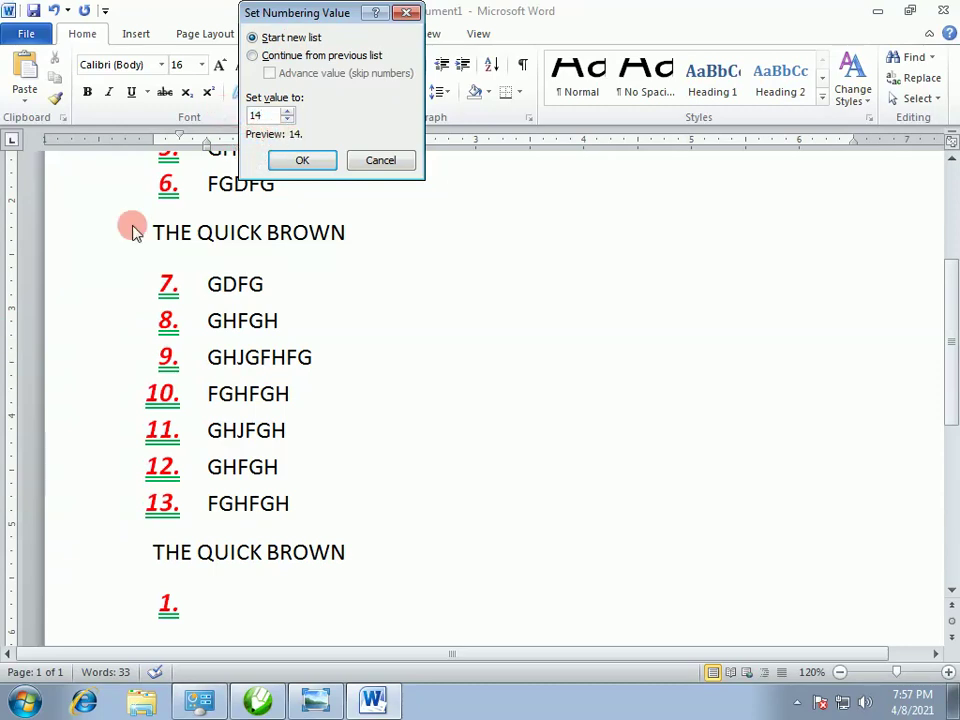
click(304, 160)
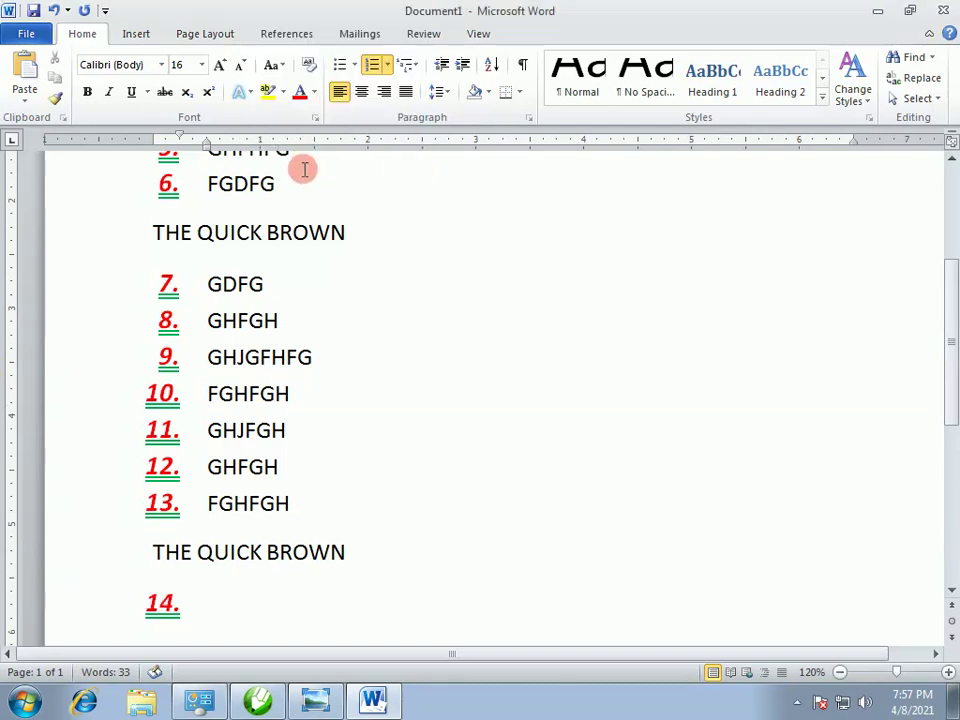
- Enter list items DSFDSF, FDGFDG and FFG, then select the whole list from COMPUTER to FFG
text(DSFDSF)
key(Return)
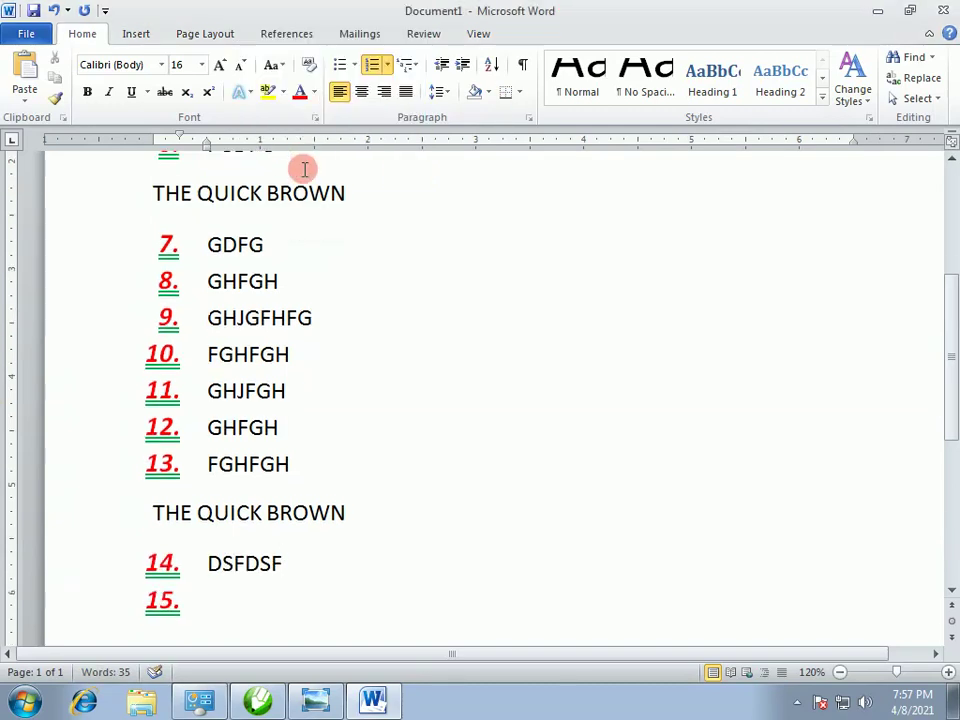
text(FDGFDG)
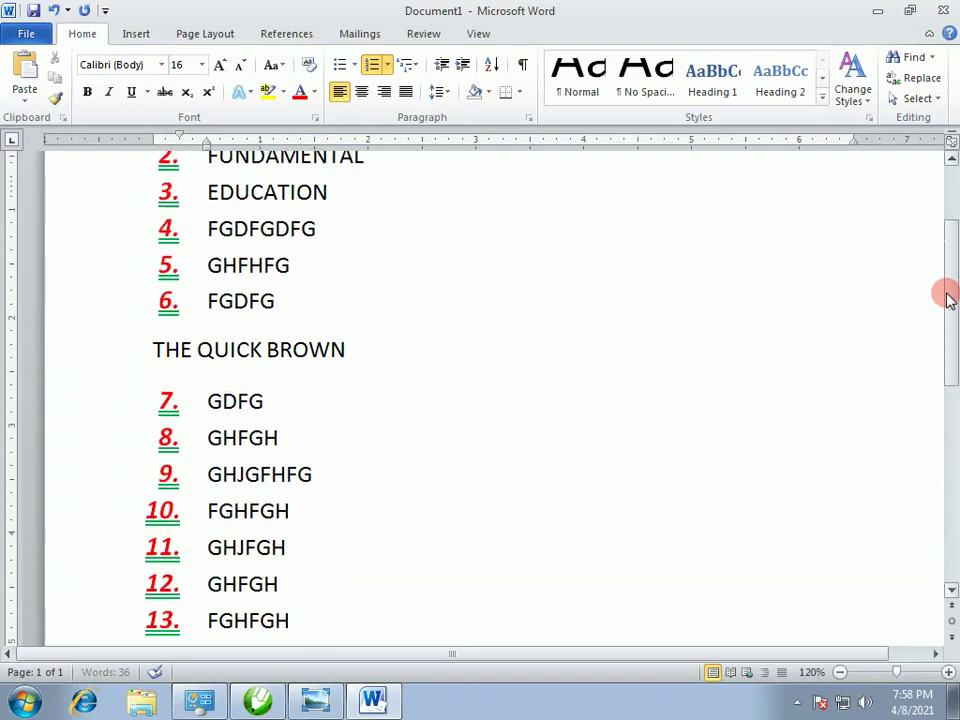
drag(949, 355, 949, 236)
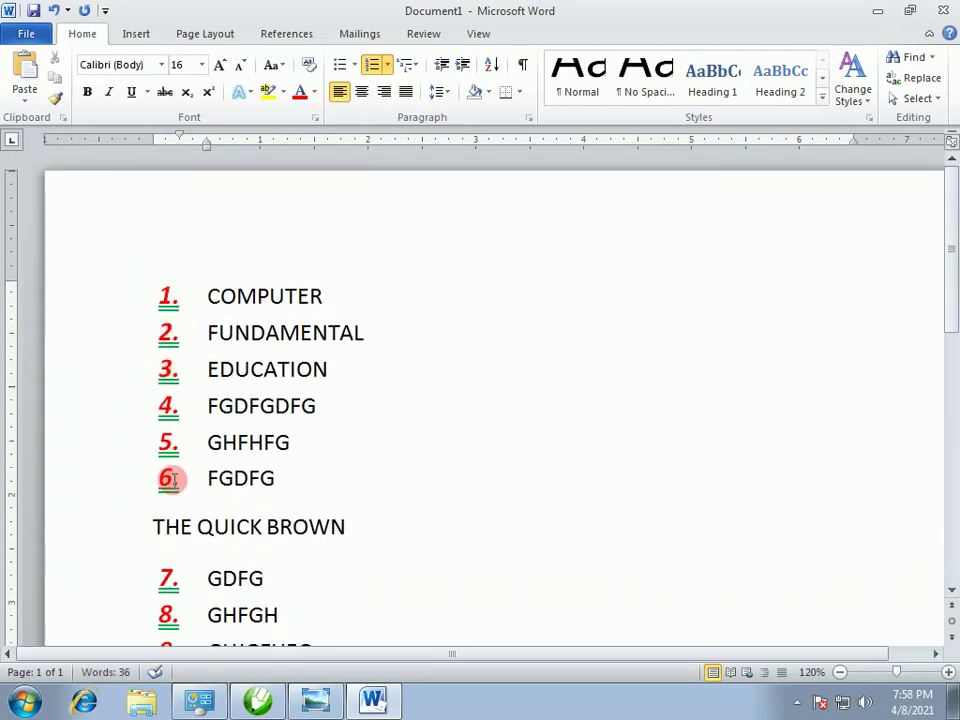
drag(949, 276, 949, 345)
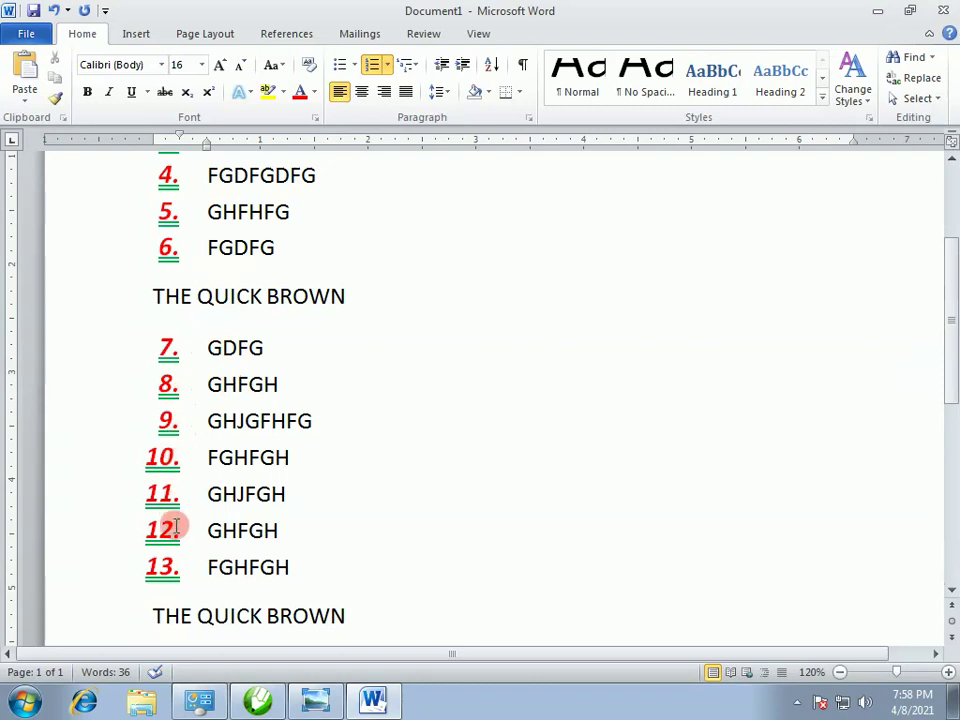
drag(945, 260, 952, 357)
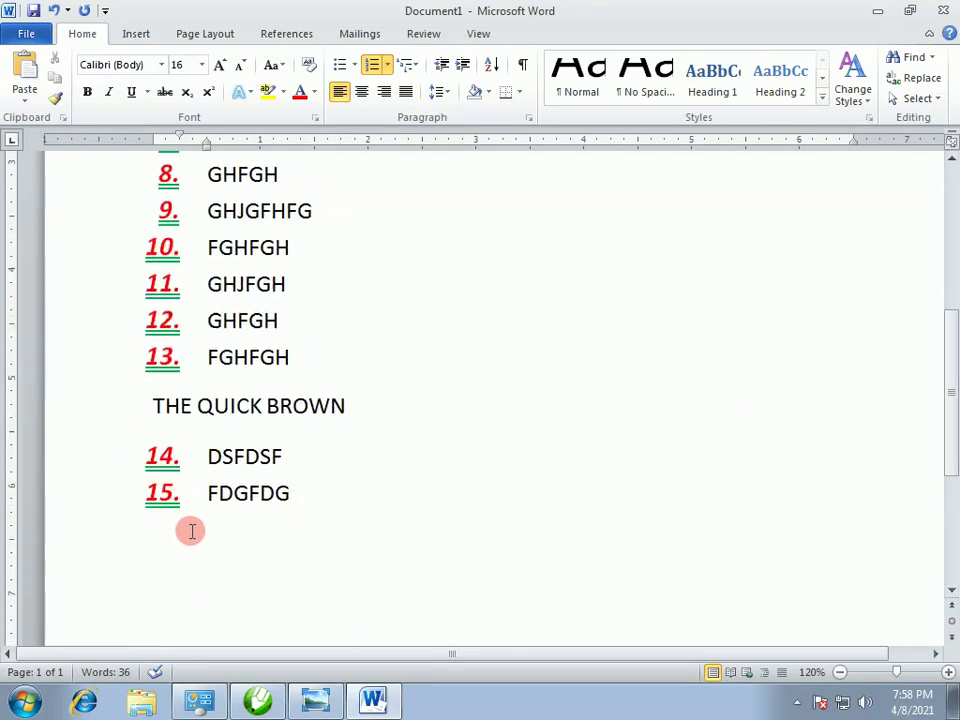
text(FHFG)
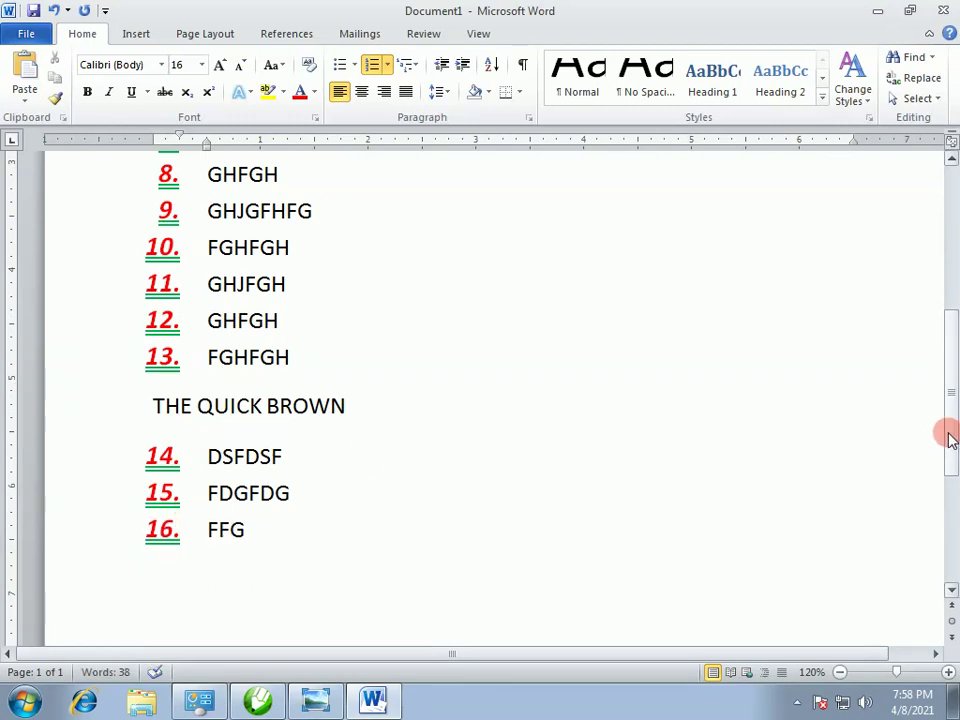
drag(949, 433, 943, 289)
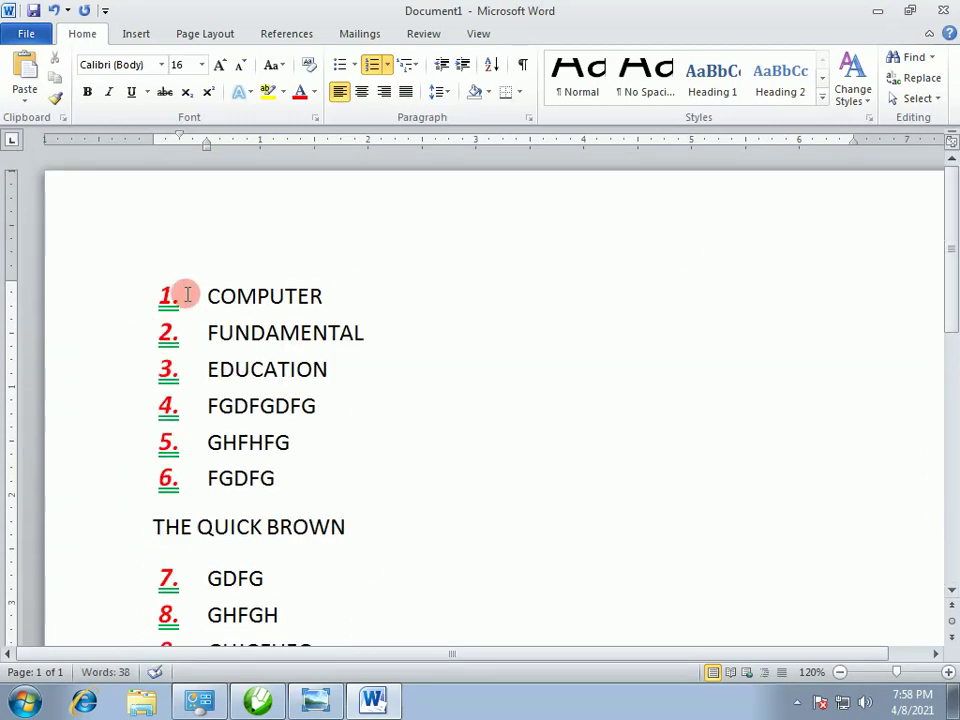
mouse_move(184, 294)
mouse_down()
mouse_move(238, 405)
mouse_move(285, 410)
mouse_up()
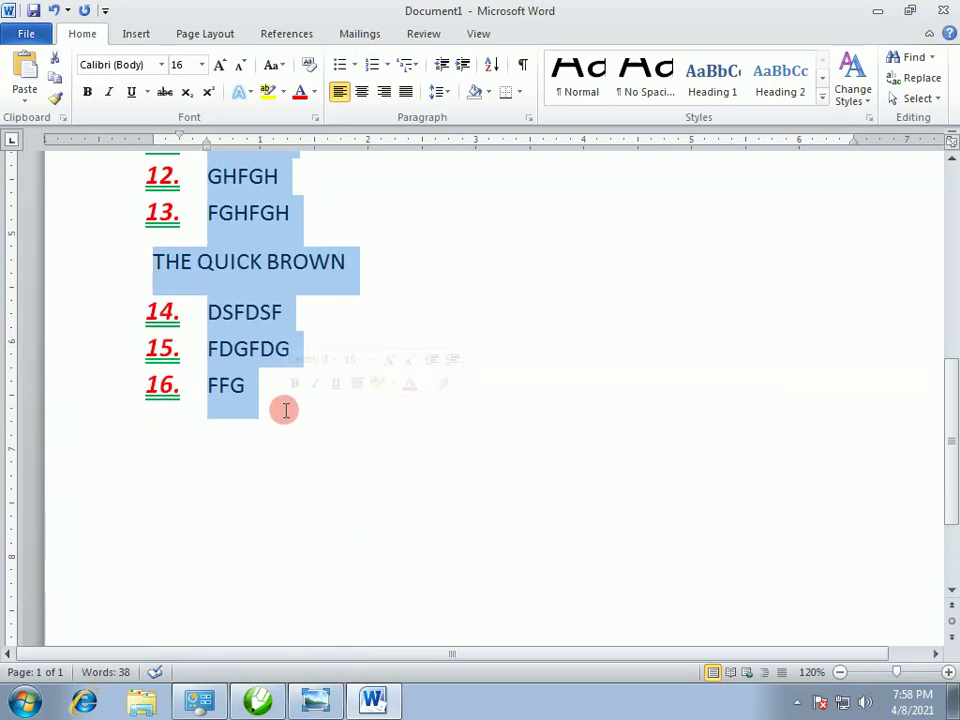
- Set numbering to None for all selected lines from COMPUTER down to FFG
click(389, 65)
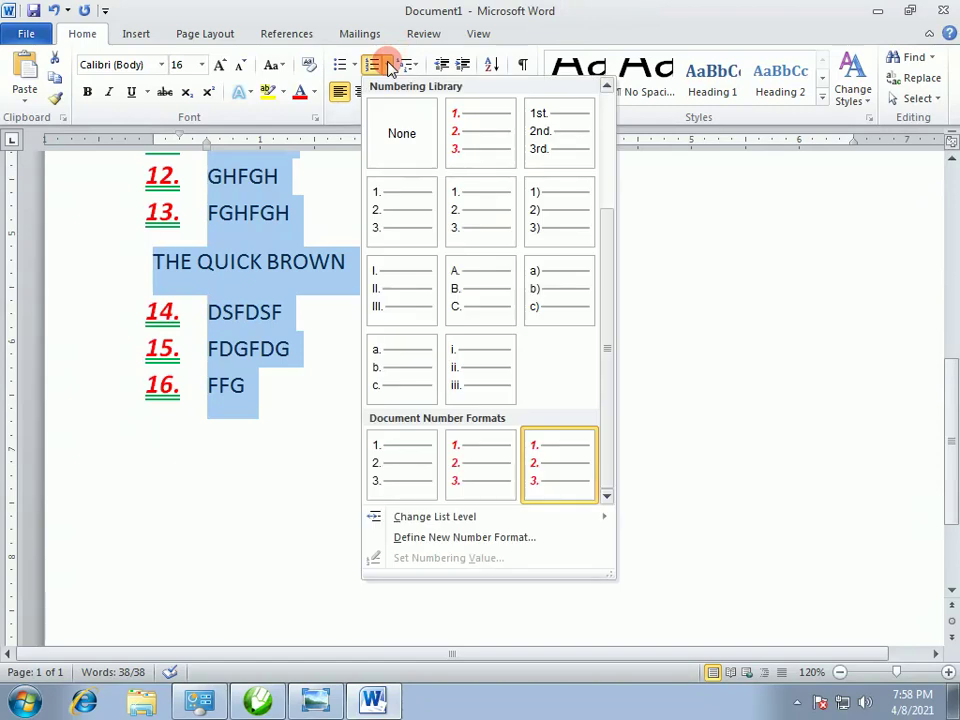
right_click(220, 289)
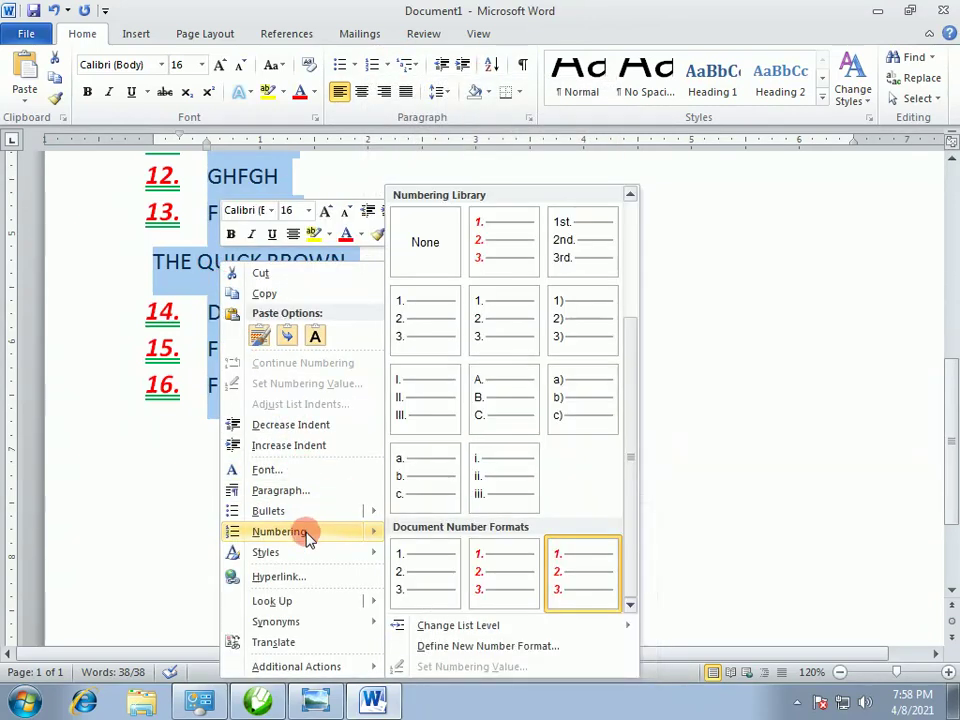
click(424, 250)
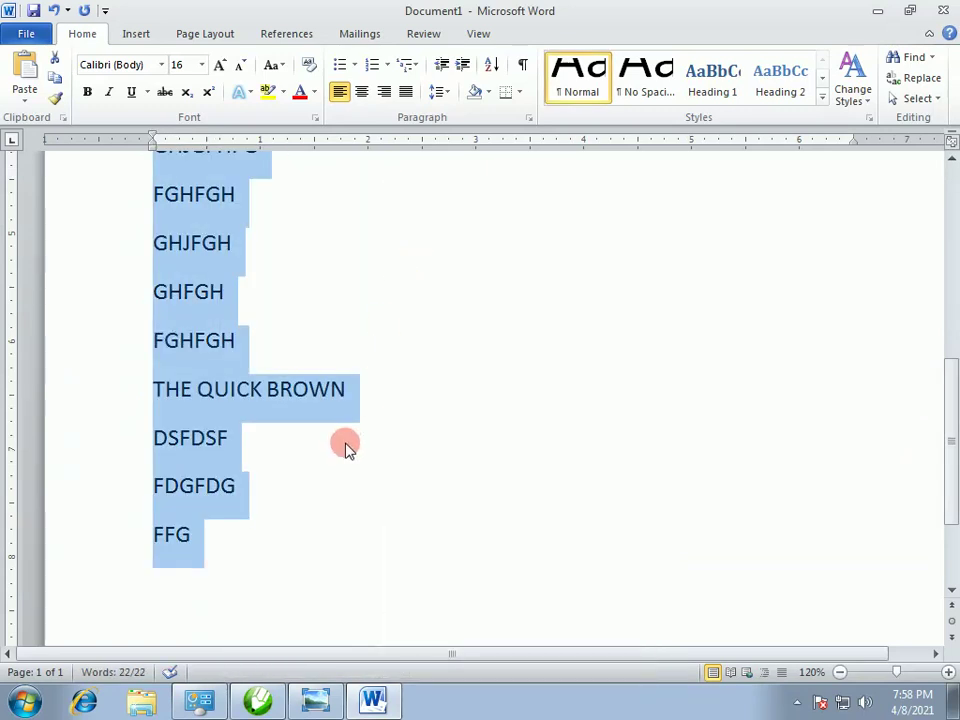
drag(949, 435, 945, 229)
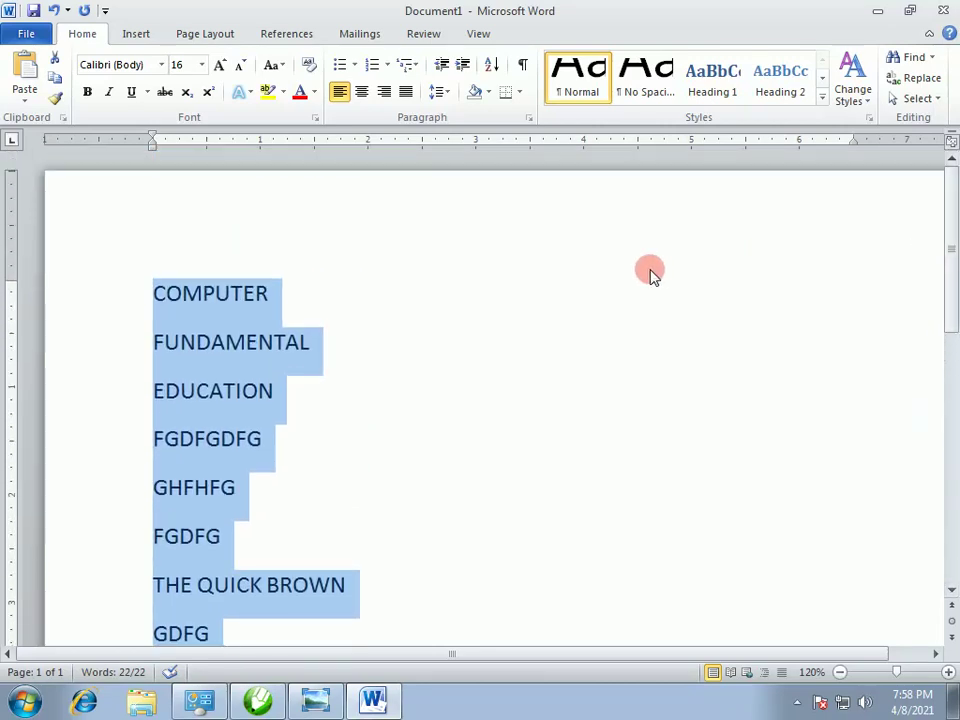